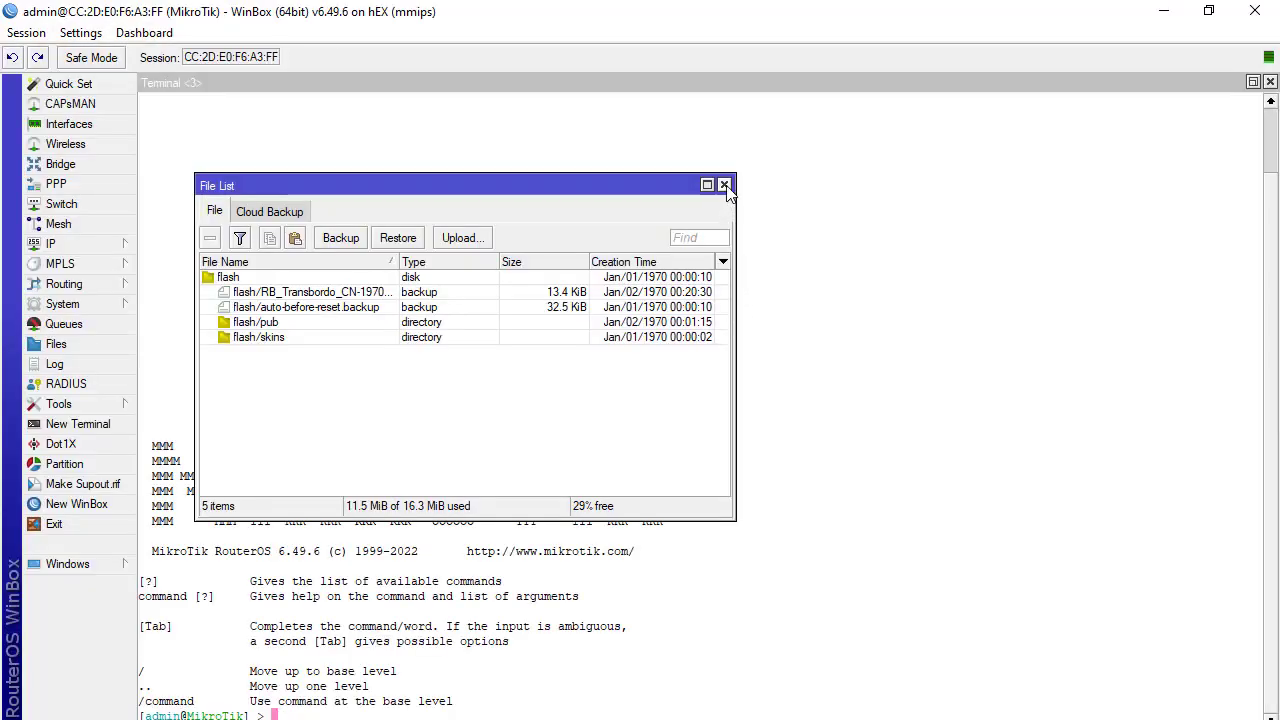
# Close the file list and review PPP's PPPoE servers, secrets, profiles, active connections and L2TP secrets
pyautogui.click(724, 186)
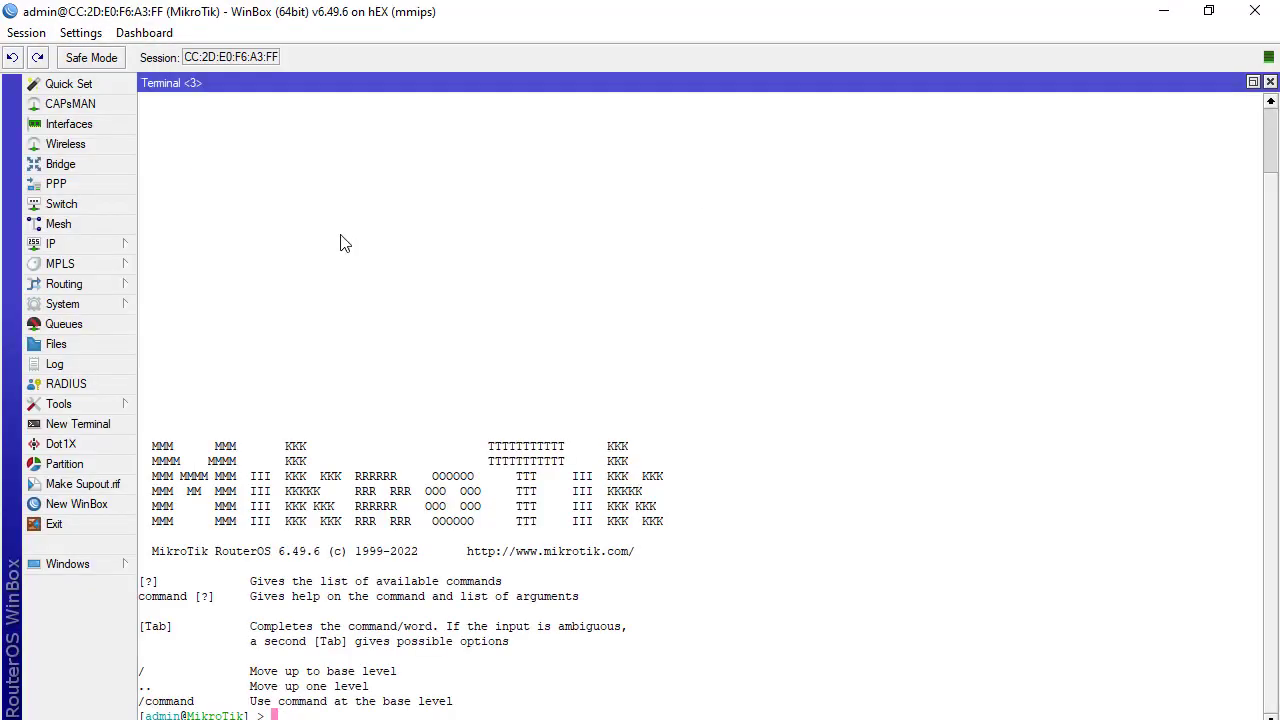
pyautogui.click(60, 184)
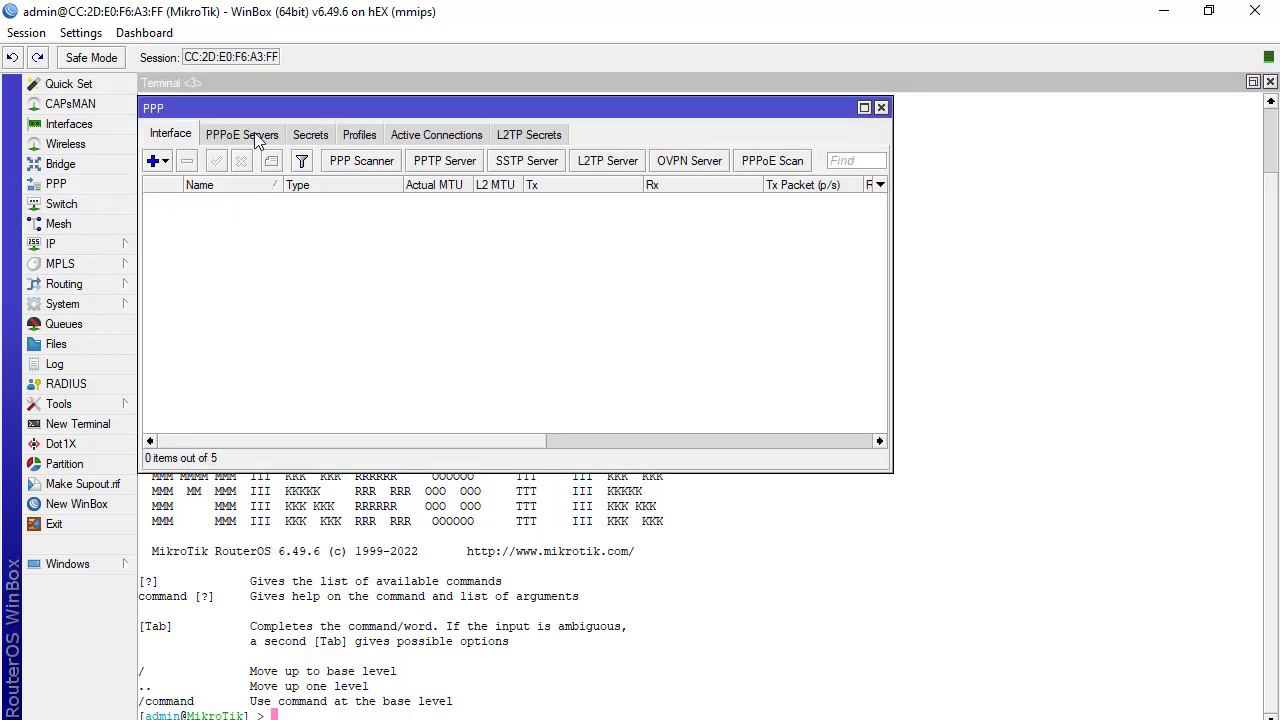
pyautogui.click(258, 135)
pyautogui.click(314, 135)
pyautogui.click(366, 135)
pyautogui.click(415, 136)
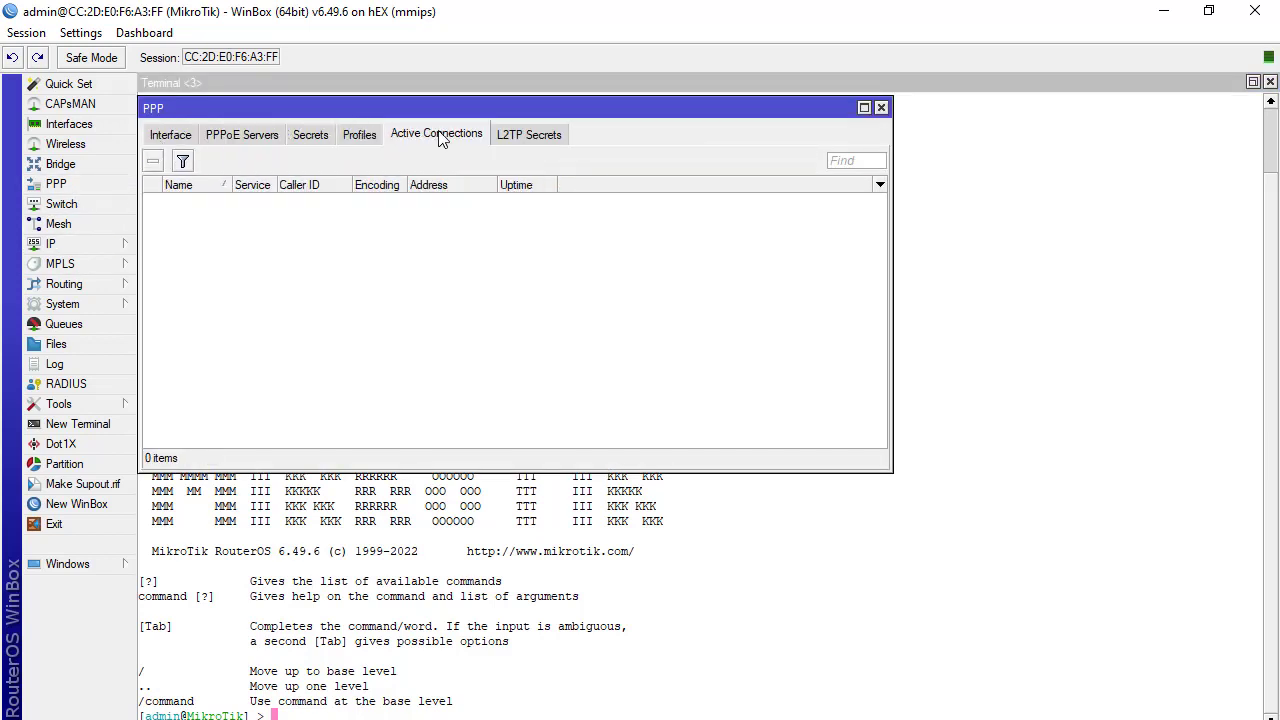
pyautogui.click(512, 136)
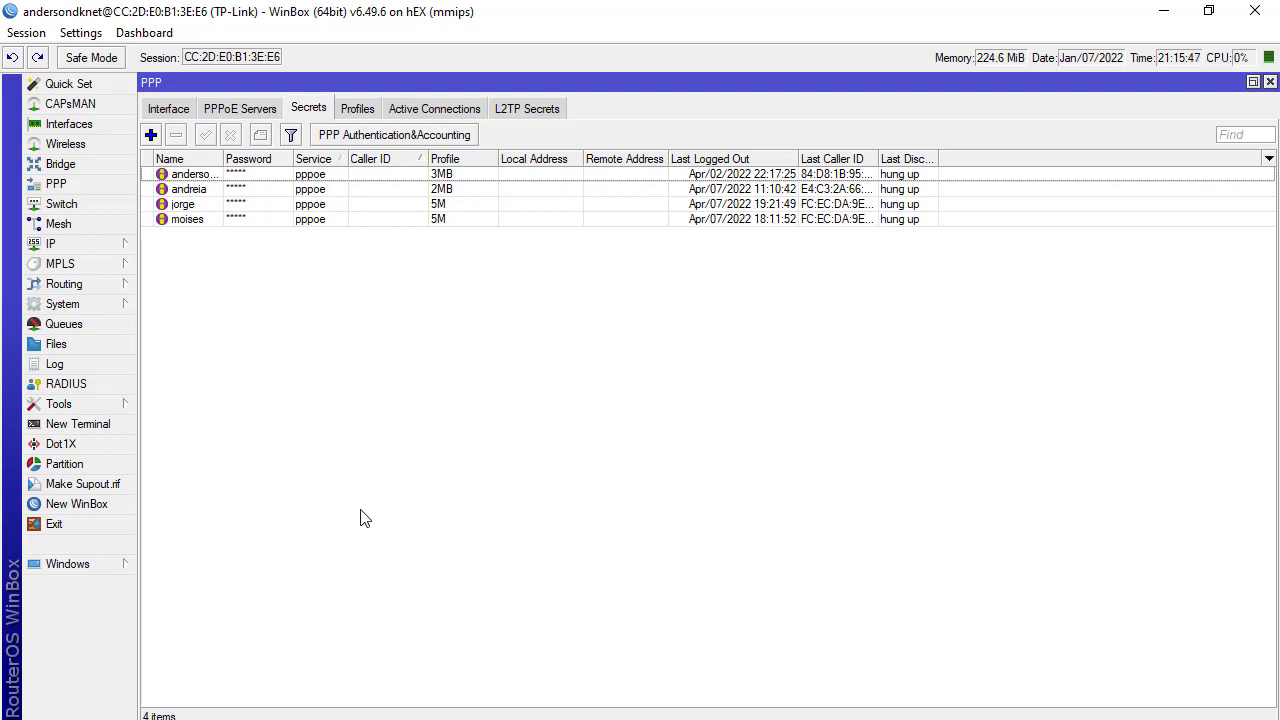
# Reset the router's configuration from System > Reset Configuration and confirm the reboot
pyautogui.click(88, 304)
pyautogui.click(231, 538)
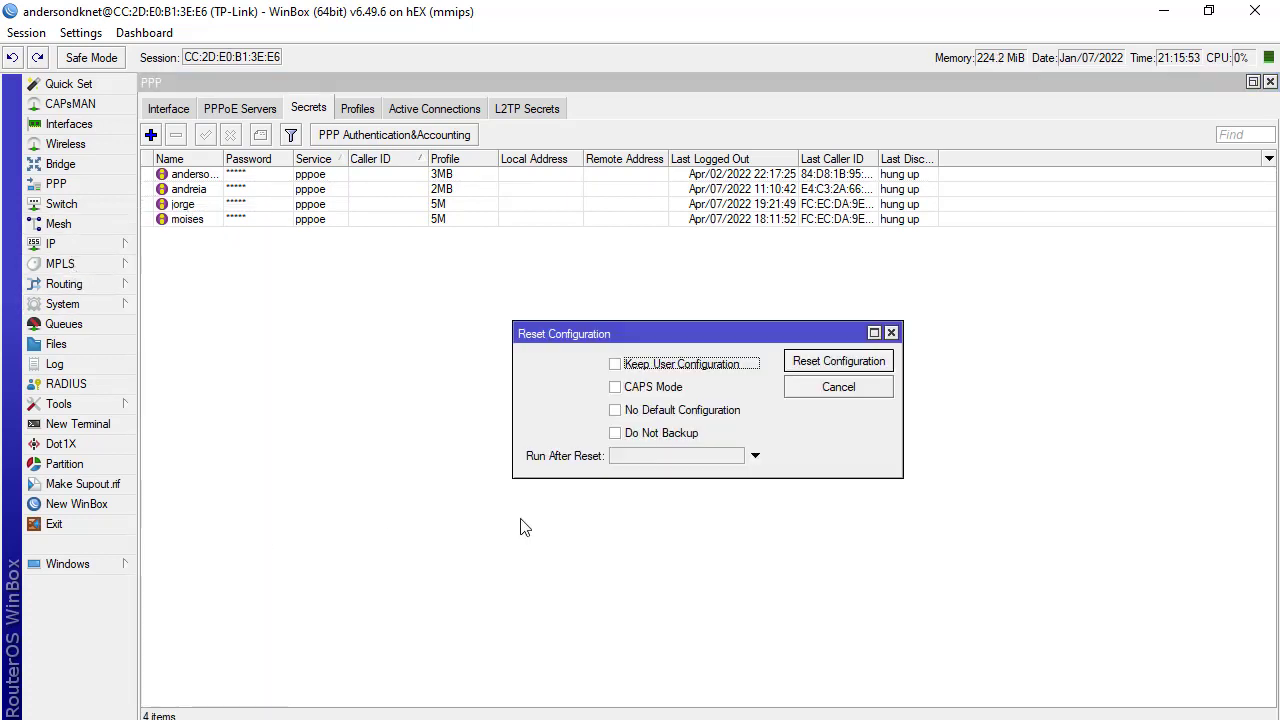
pyautogui.click(815, 363)
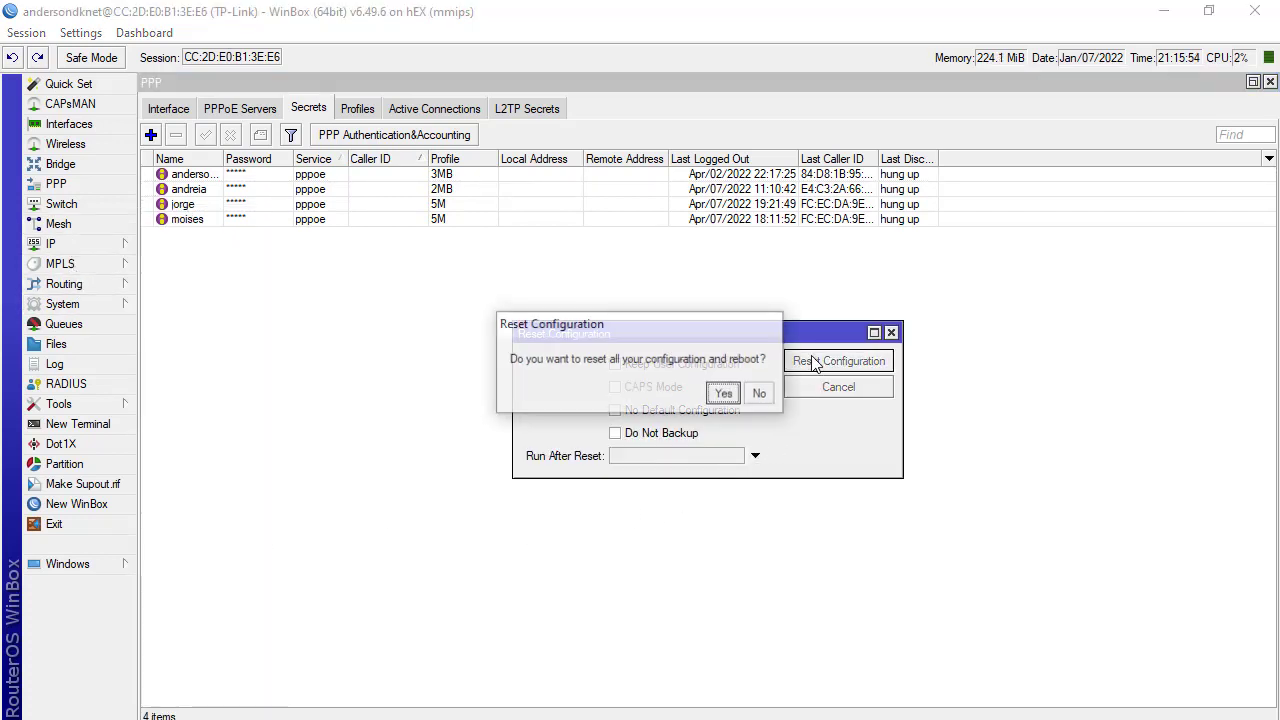
pyautogui.click(723, 393)
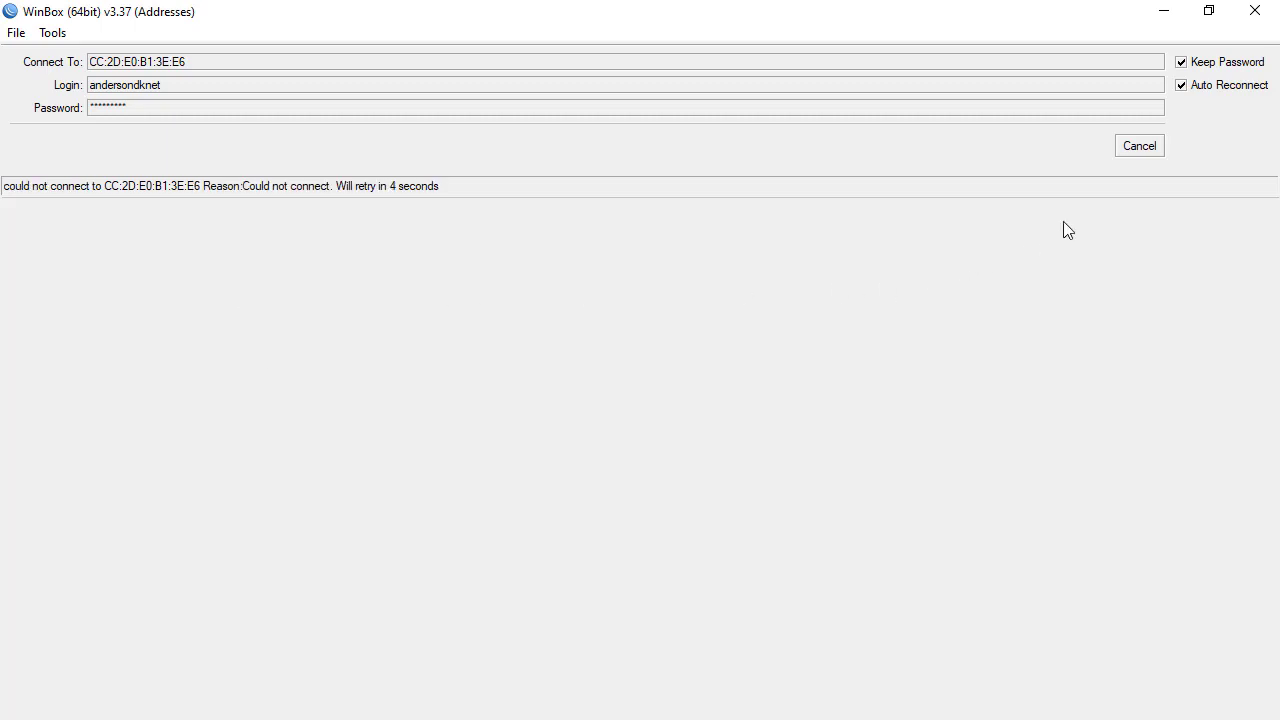
# Cancel the reconnection attempt, clear the saved address, login and password, and enter login admin
pyautogui.click(1137, 147)
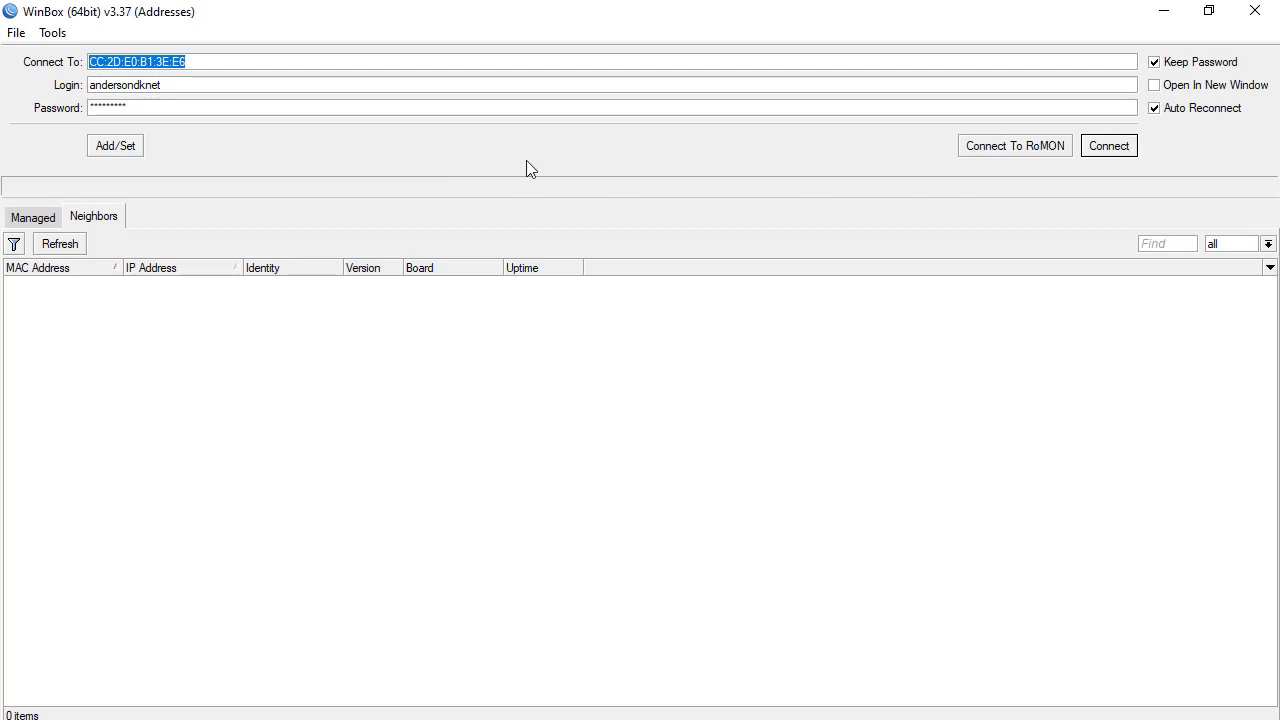
pyautogui.click(196, 92)
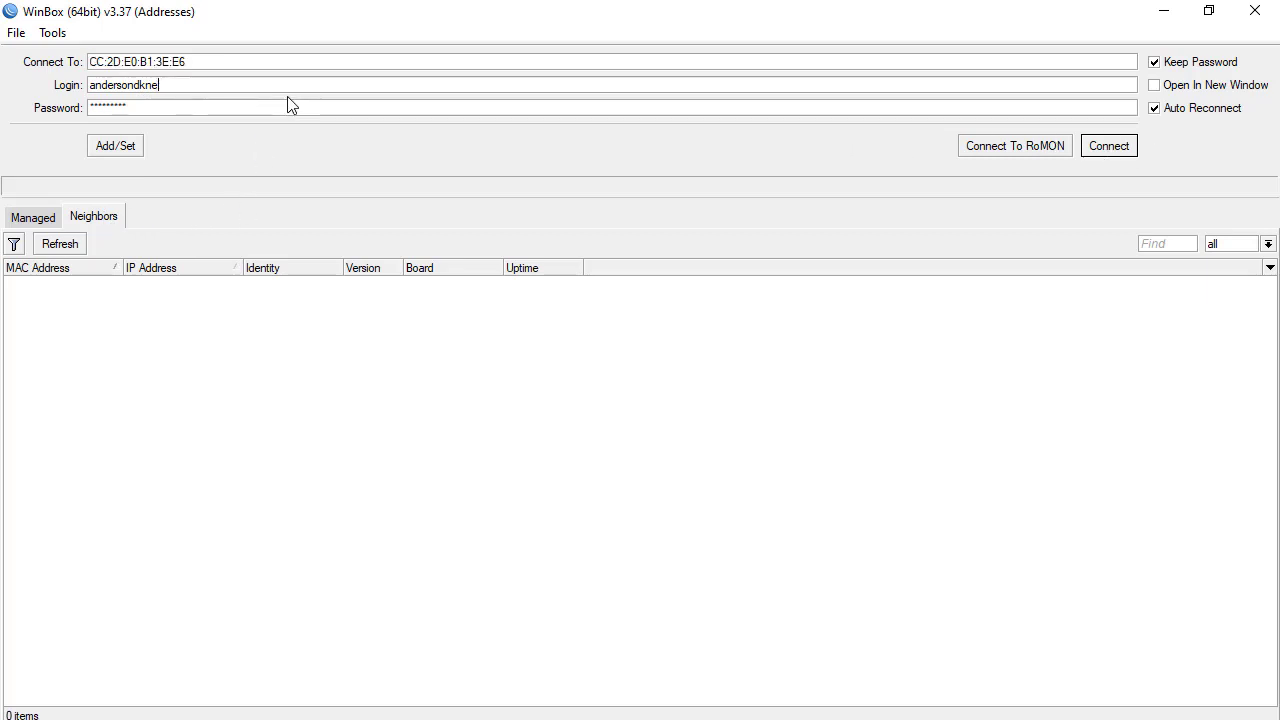
pyautogui.press('BackSpace')
pyautogui.press('BackSpace')
pyautogui.press('BackSpace')
pyautogui.press('BackSpace')
pyautogui.press('BackSpace')
pyautogui.press('BackSpace')
pyautogui.press('BackSpace')
pyautogui.press('BackSpace')
pyautogui.press('BackSpace')
pyautogui.press('BackSpace')
pyautogui.press('BackSpace')
pyautogui.press('BackSpace')
pyautogui.press('BackSpace')
pyautogui.click(227, 66)
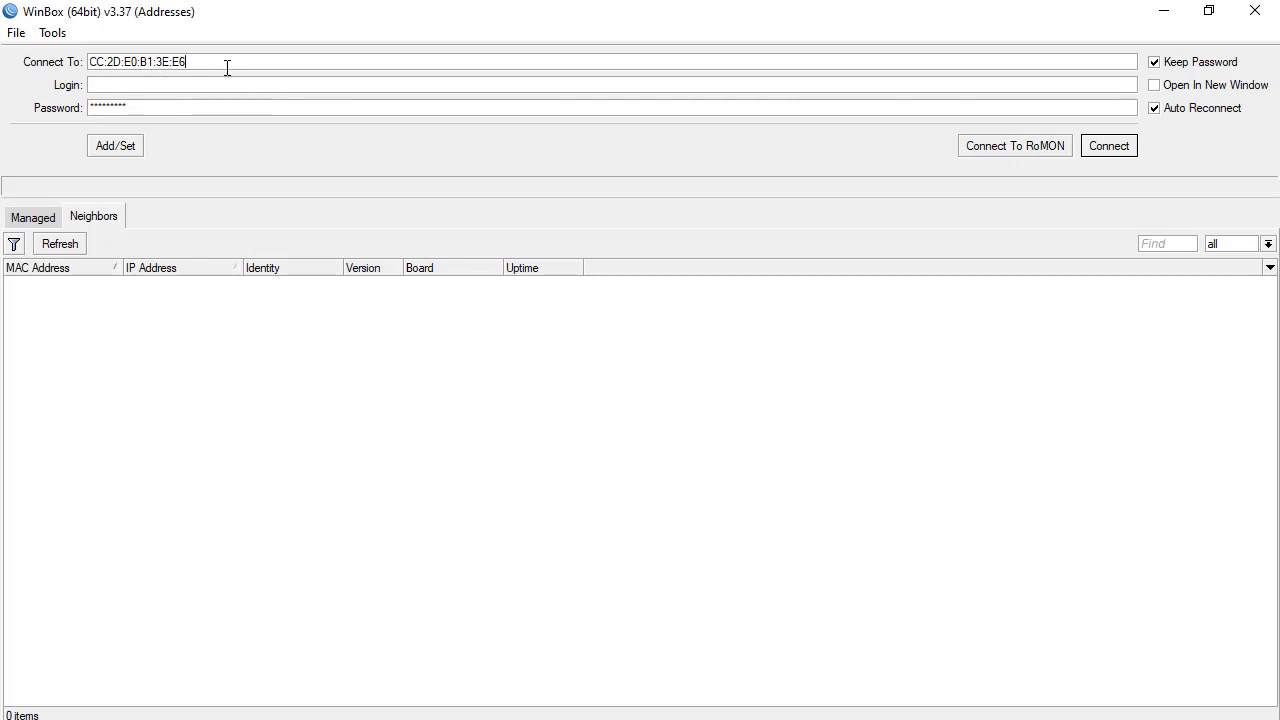
pyautogui.press('BackSpace')
pyautogui.press('BackSpace')
pyautogui.press('BackSpace')
pyautogui.press('BackSpace')
pyautogui.press('BackSpace')
pyautogui.press('BackSpace')
pyautogui.press('BackSpace')
pyautogui.press('BackSpace')
pyautogui.press('BackSpace')
pyautogui.press('BackSpace')
pyautogui.press('BackSpace')
pyautogui.press('BackSpace')
pyautogui.press('BackSpace')
pyautogui.press('BackSpace')
pyautogui.press('BackSpace')
pyautogui.press('BackSpace')
pyautogui.press('BackSpace')
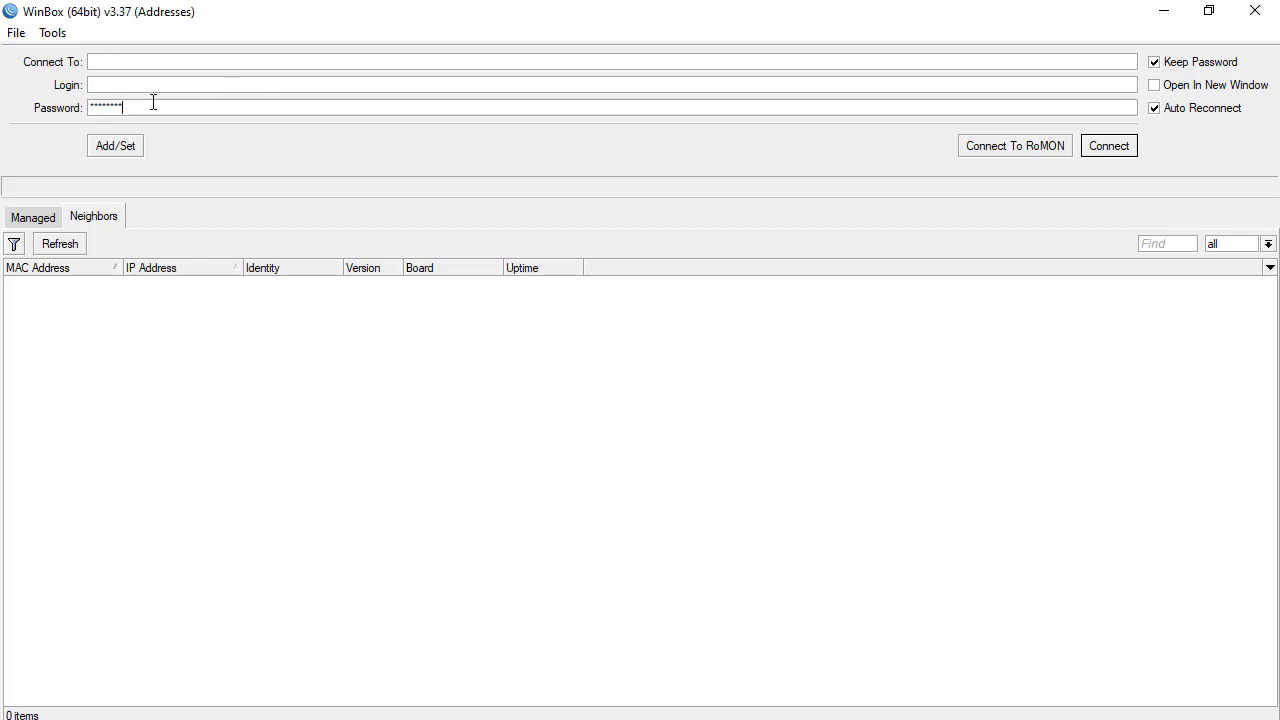
pyautogui.press('BackSpace')
pyautogui.press('BackSpace')
pyautogui.press('BackSpace')
pyautogui.press('BackSpace')
pyautogui.press('BackSpace')
pyautogui.press('BackSpace')
pyautogui.press('BackSpace')
pyautogui.press('BackSpace')
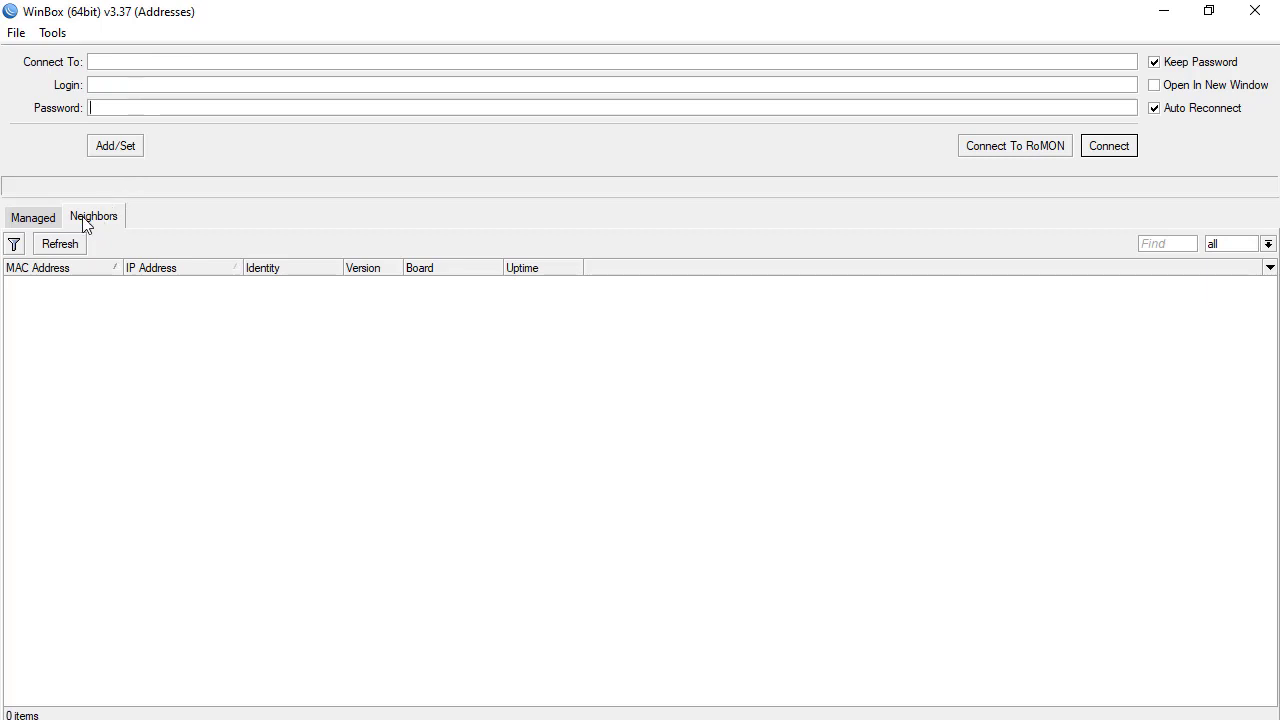
pyautogui.click(136, 86)
pyautogui.write('admin')
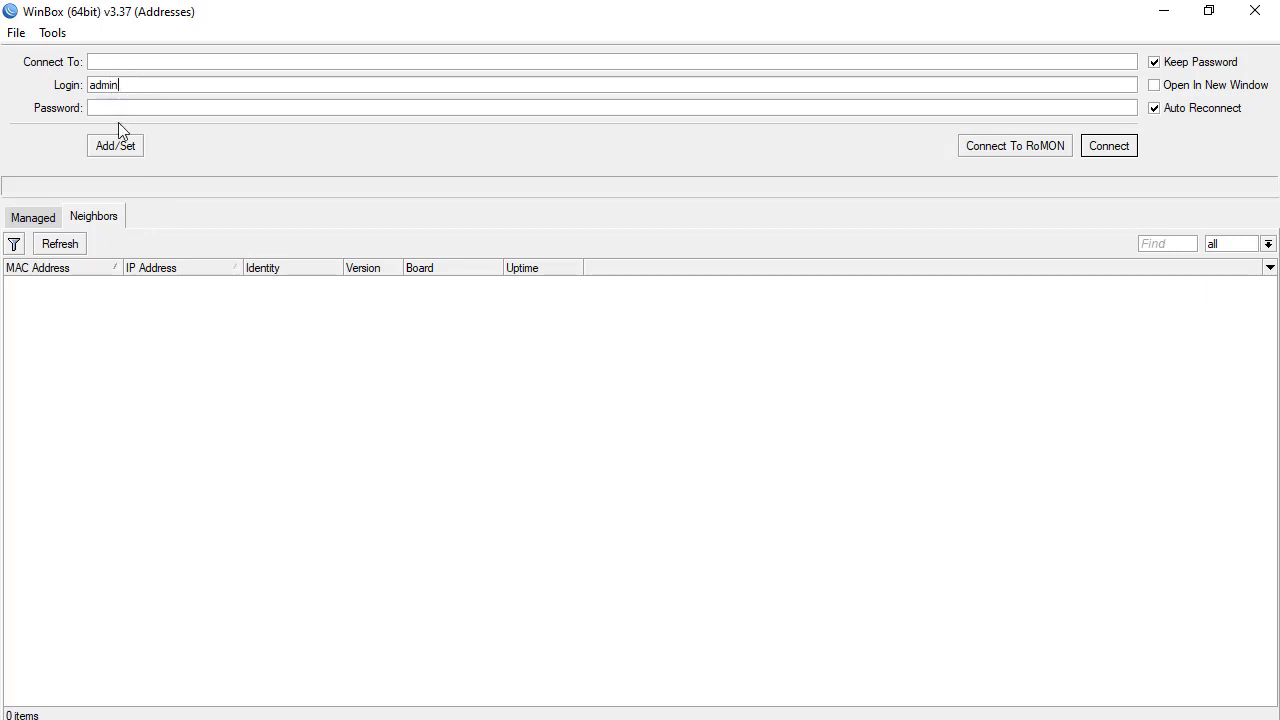
# Select the discovered router at 192.168.88.1 from Neighbors and connect to it
pyautogui.click(47, 218)
pyautogui.click(88, 220)
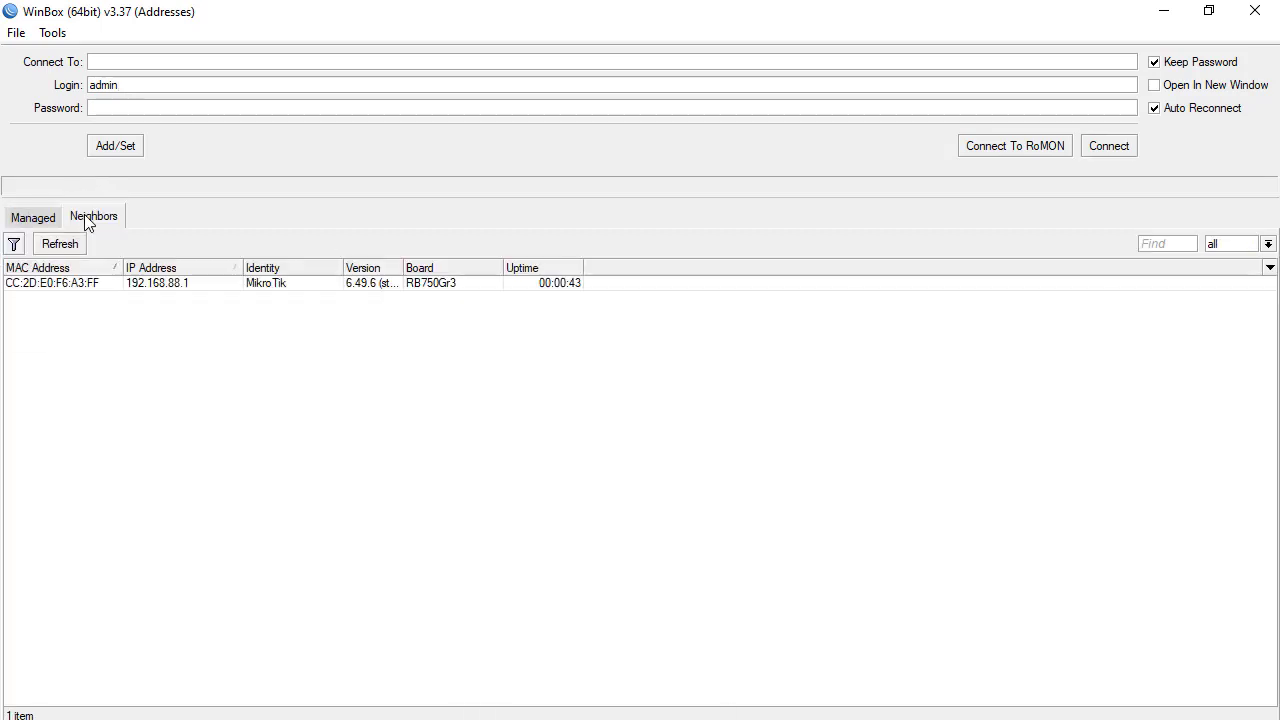
pyautogui.click(84, 286)
pyautogui.click(84, 286)
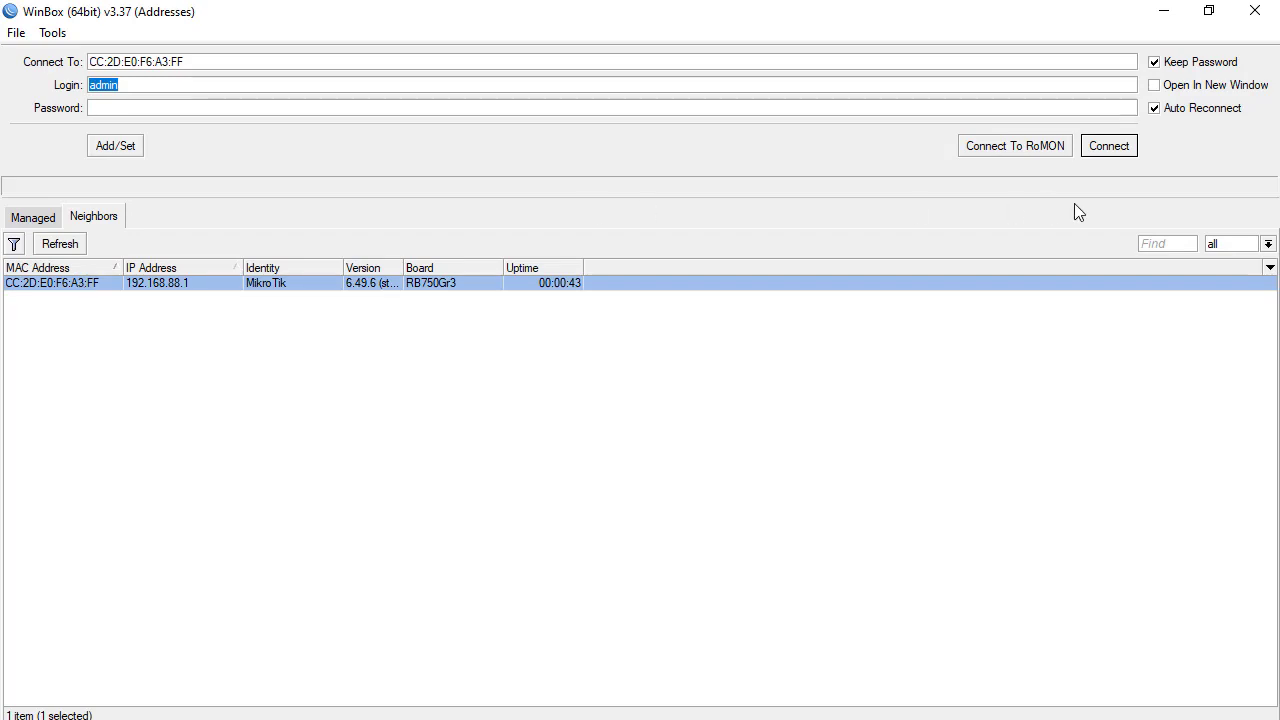
pyautogui.click(1110, 146)
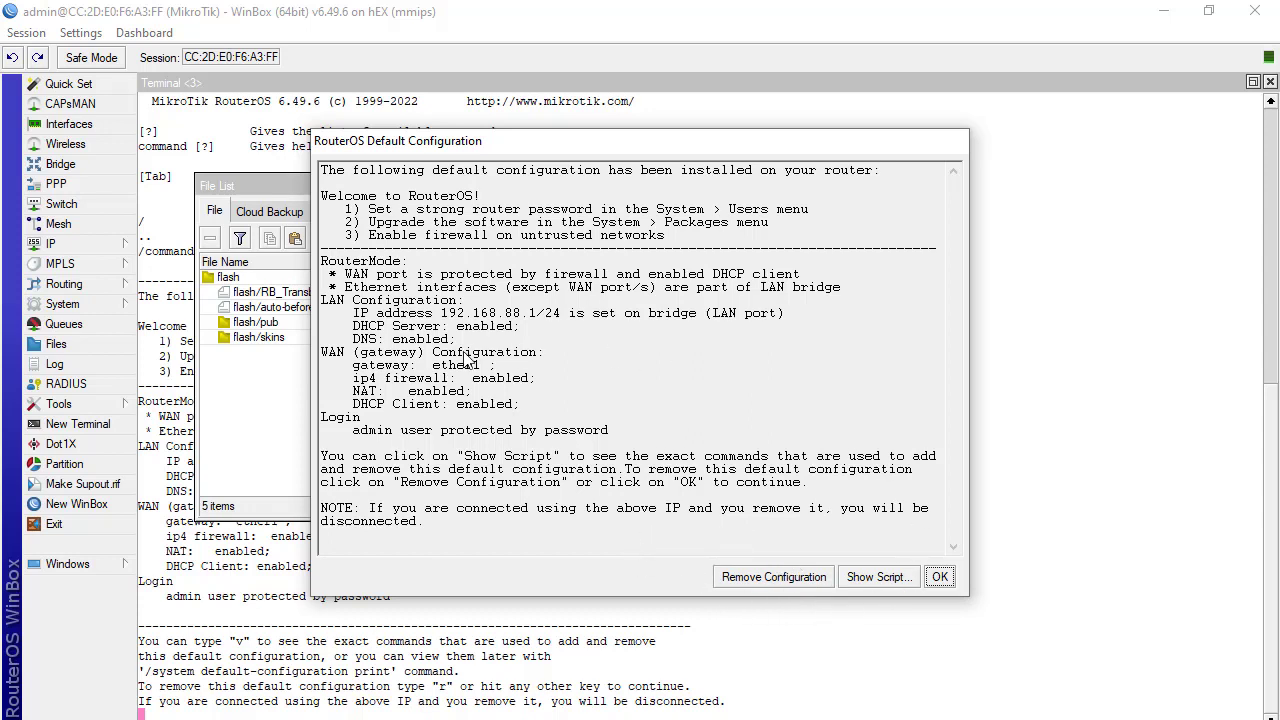
# Remove the default configuration, skip the password change, and close the file list after reconnecting
pyautogui.click(793, 583)
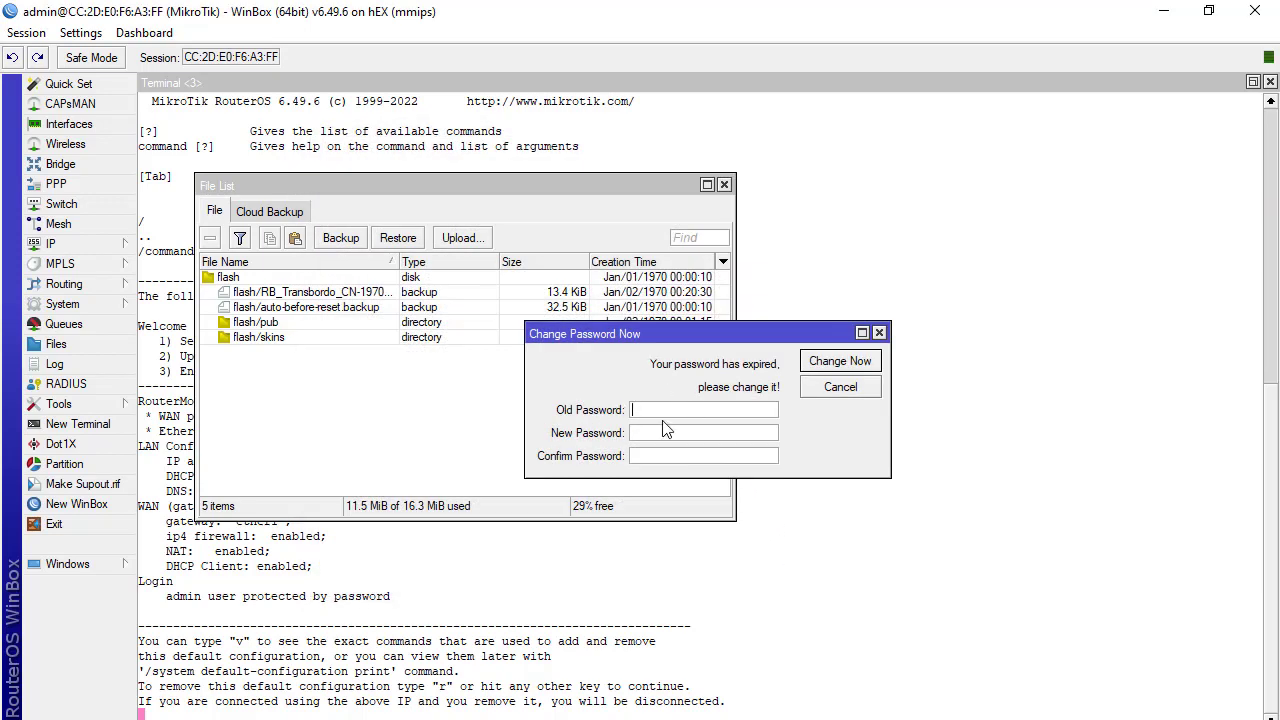
pyautogui.click(879, 332)
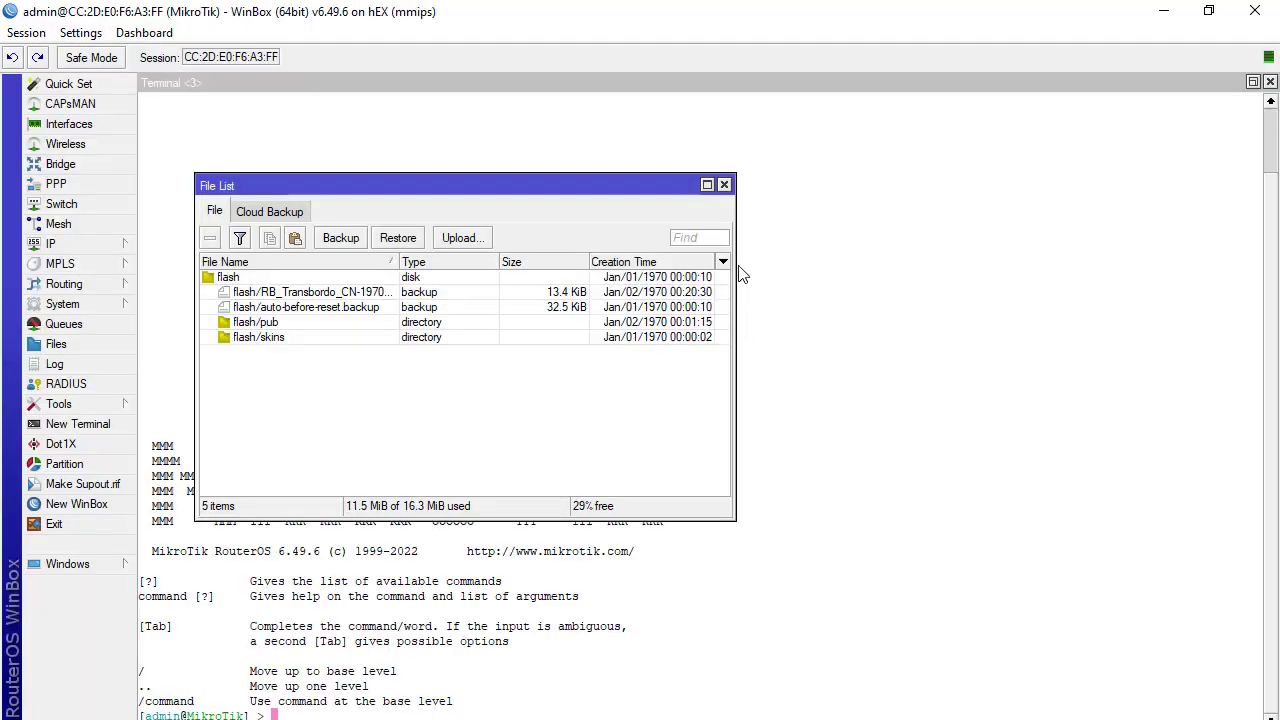
pyautogui.click(725, 186)
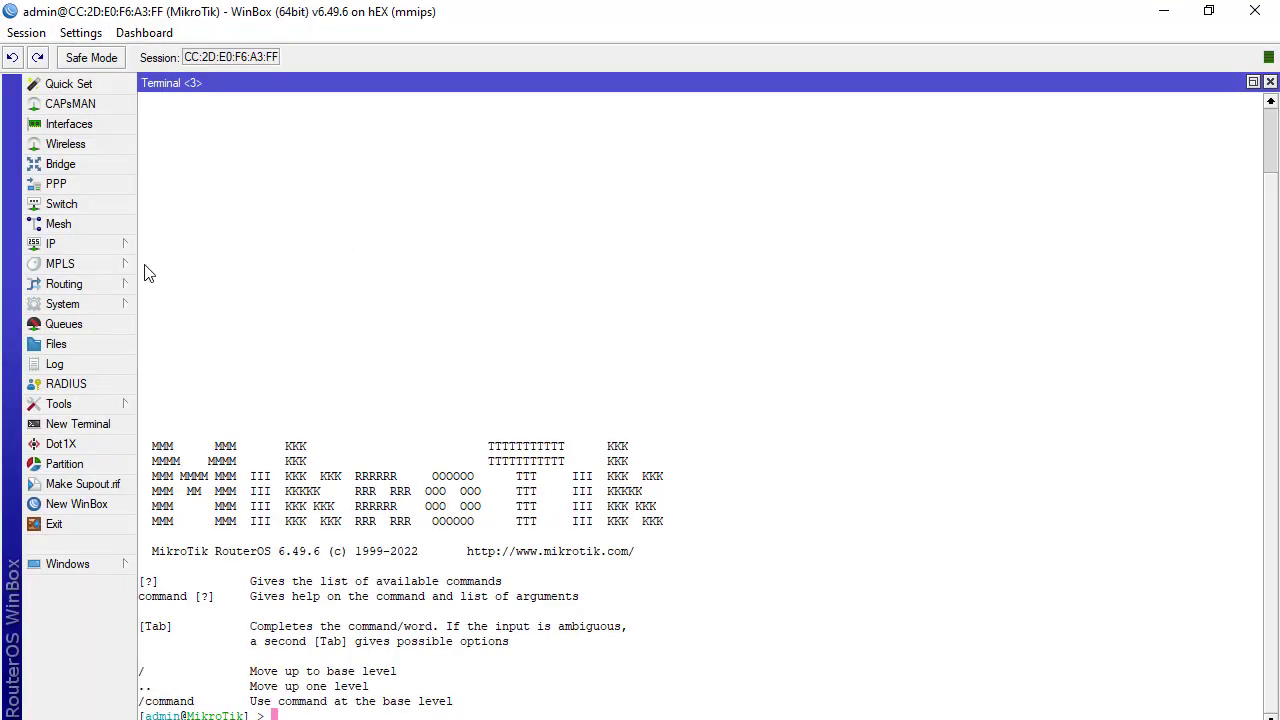
pyautogui.click(82, 186)
pyautogui.click(243, 135)
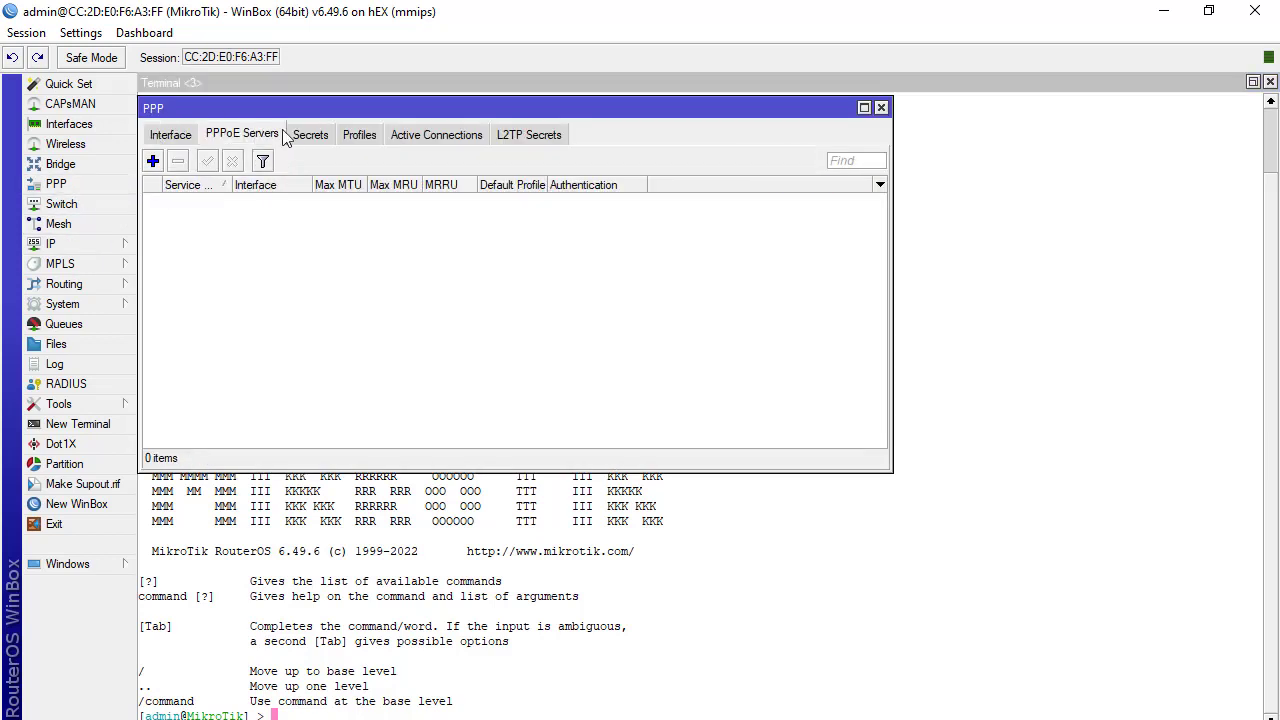
pyautogui.click(311, 135)
pyautogui.click(360, 135)
pyautogui.click(415, 136)
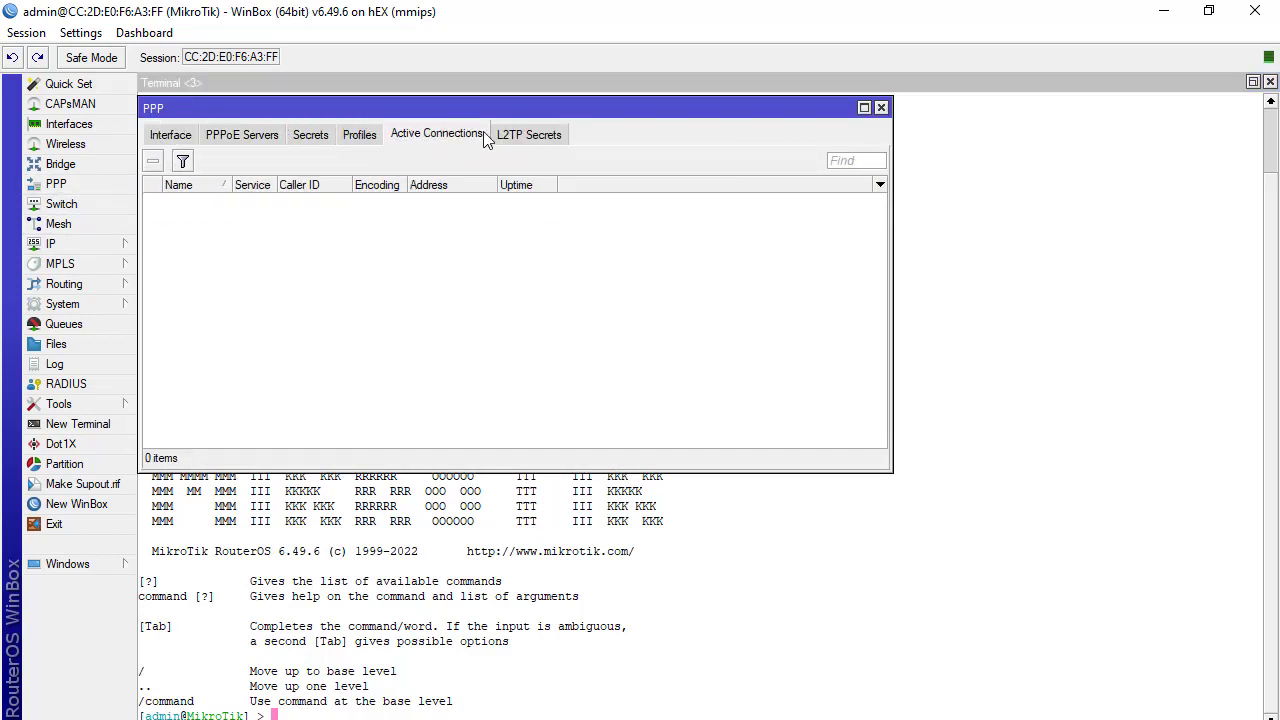
pyautogui.click(520, 135)
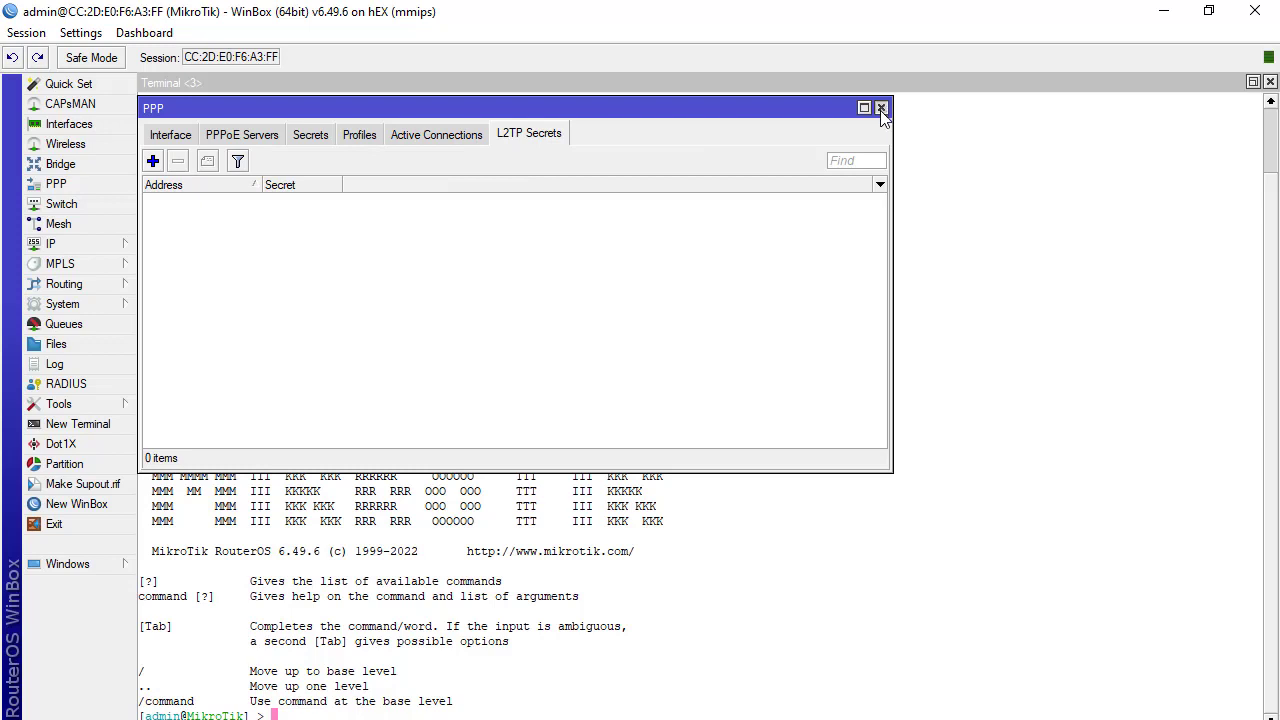
pyautogui.click(881, 108)
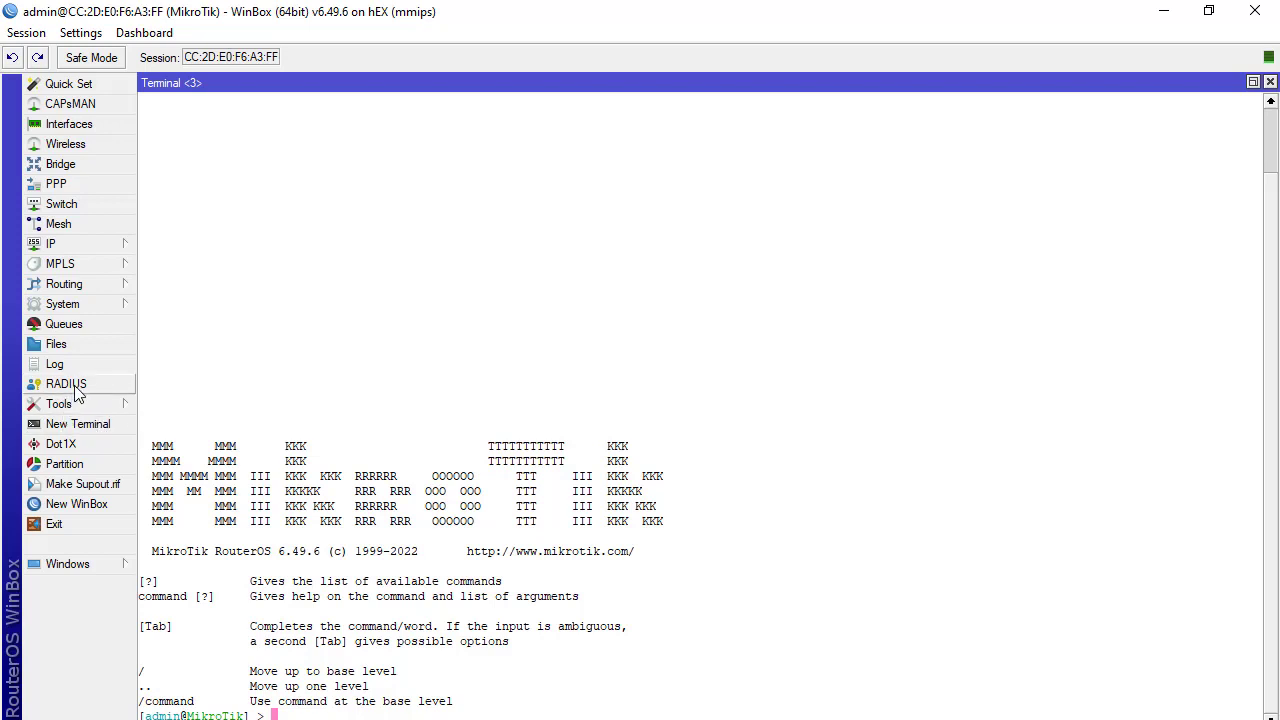
# Upload the gr3750 backup from the Desktop (Área de Trabalho) to the router's files
pyautogui.click(79, 347)
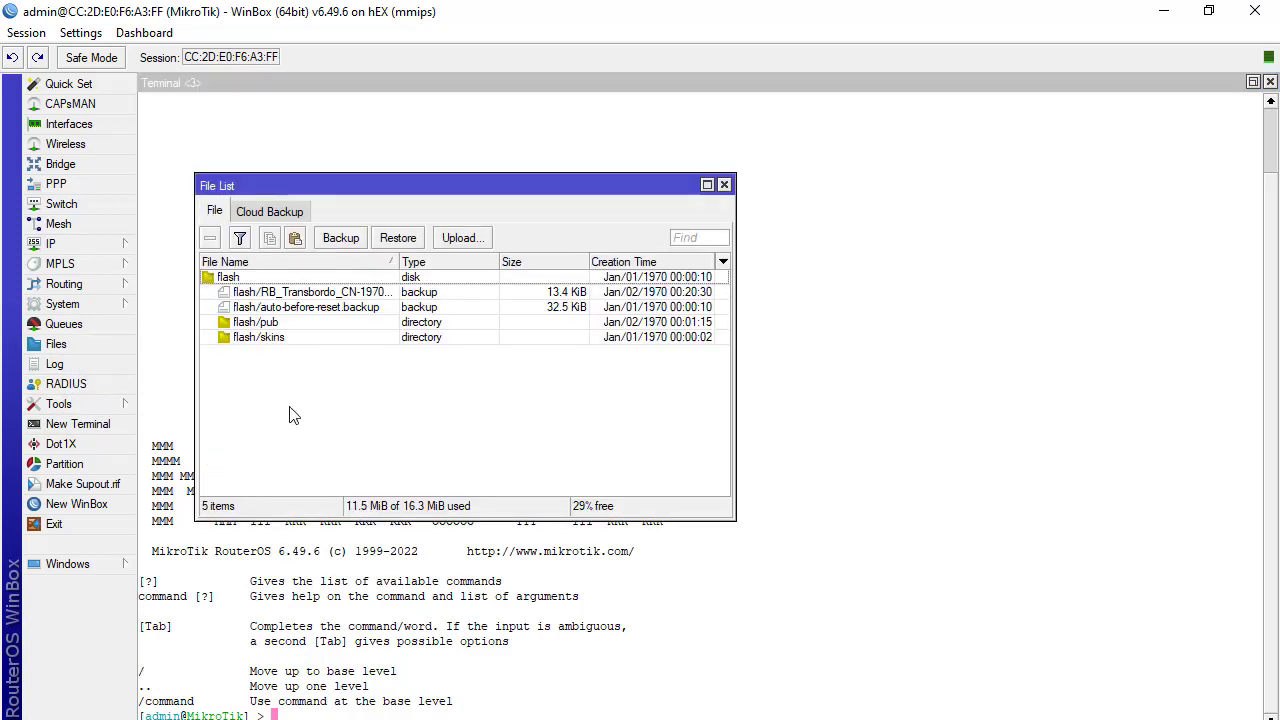
pyautogui.click(462, 238)
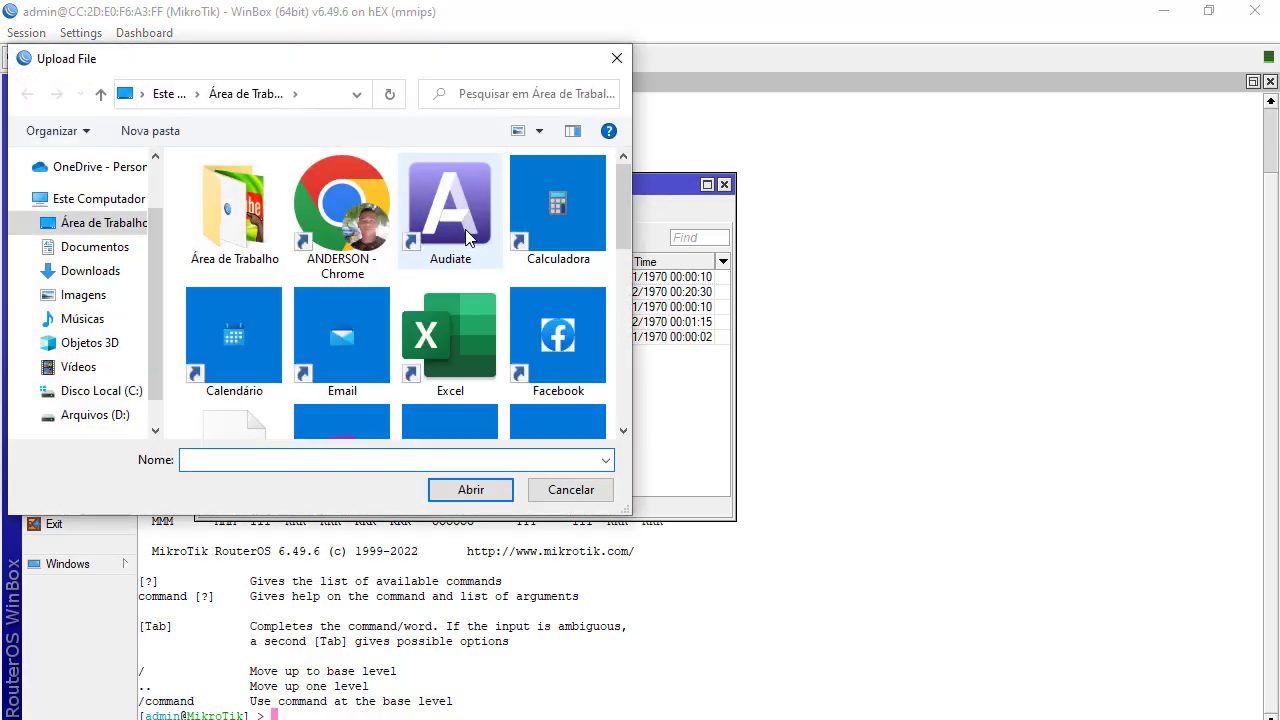
pyautogui.click(105, 226)
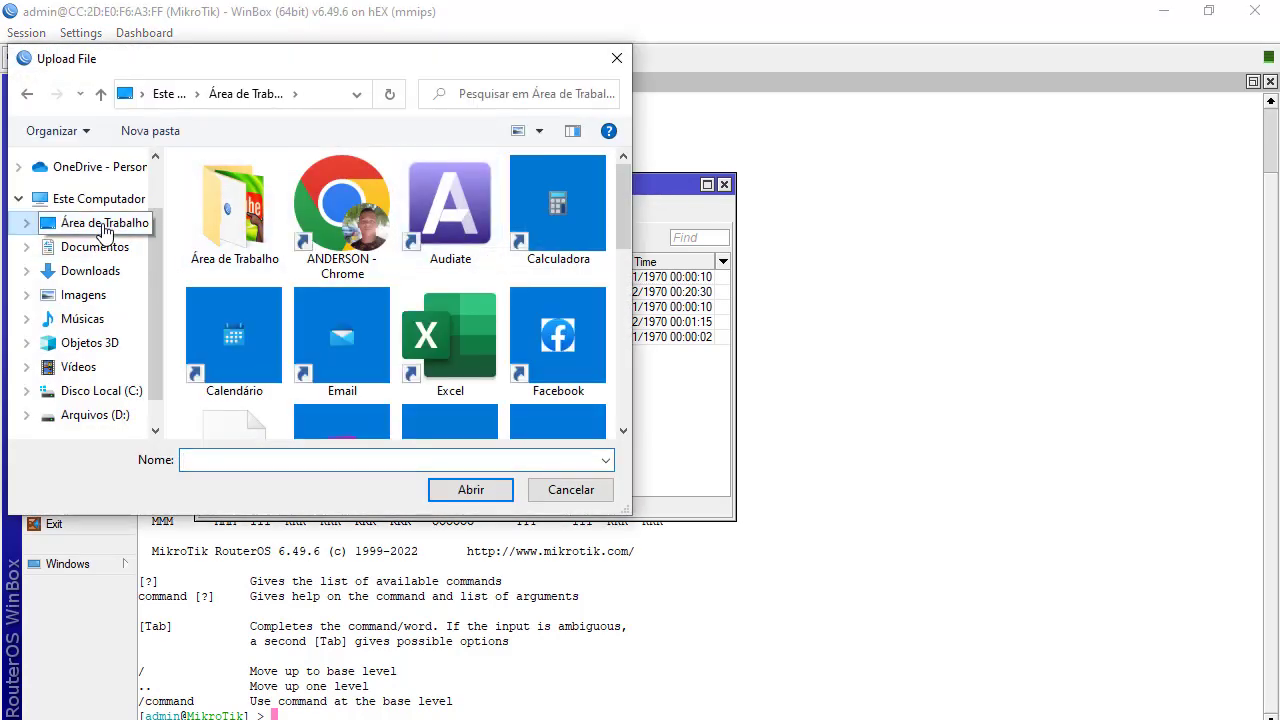
pyautogui.scroll(-1, 274, 298)
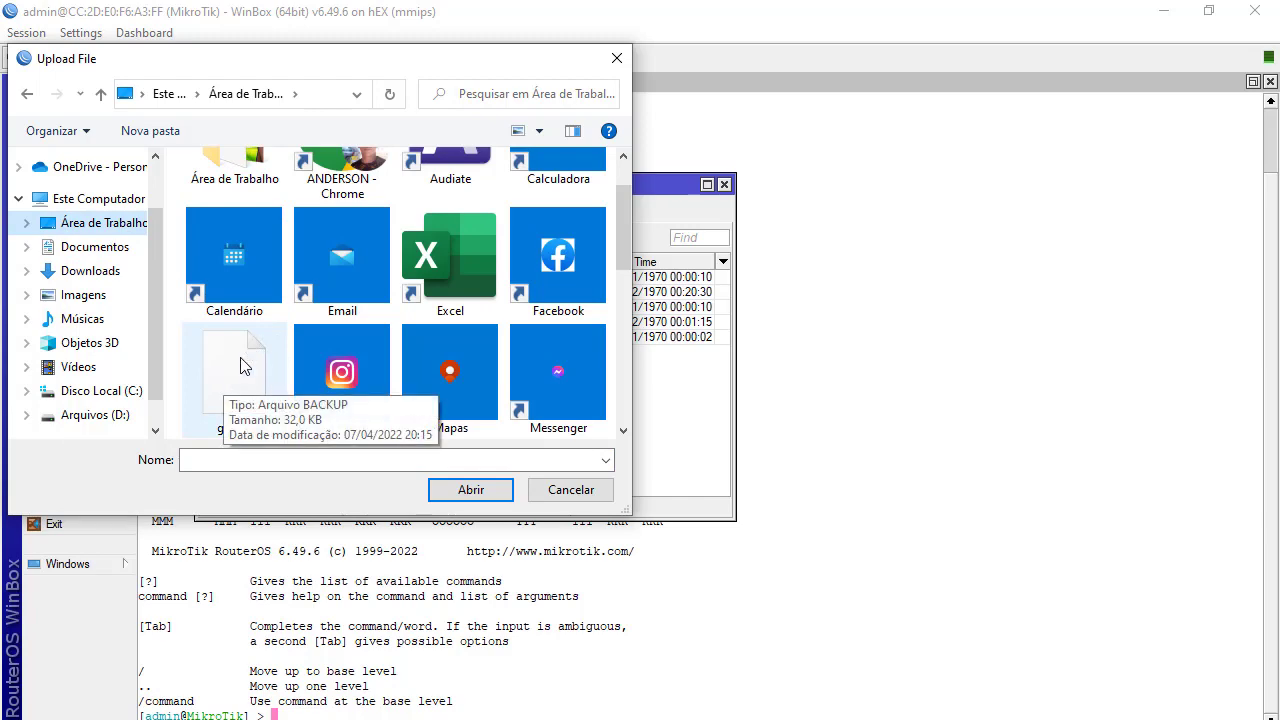
pyautogui.click(240, 365)
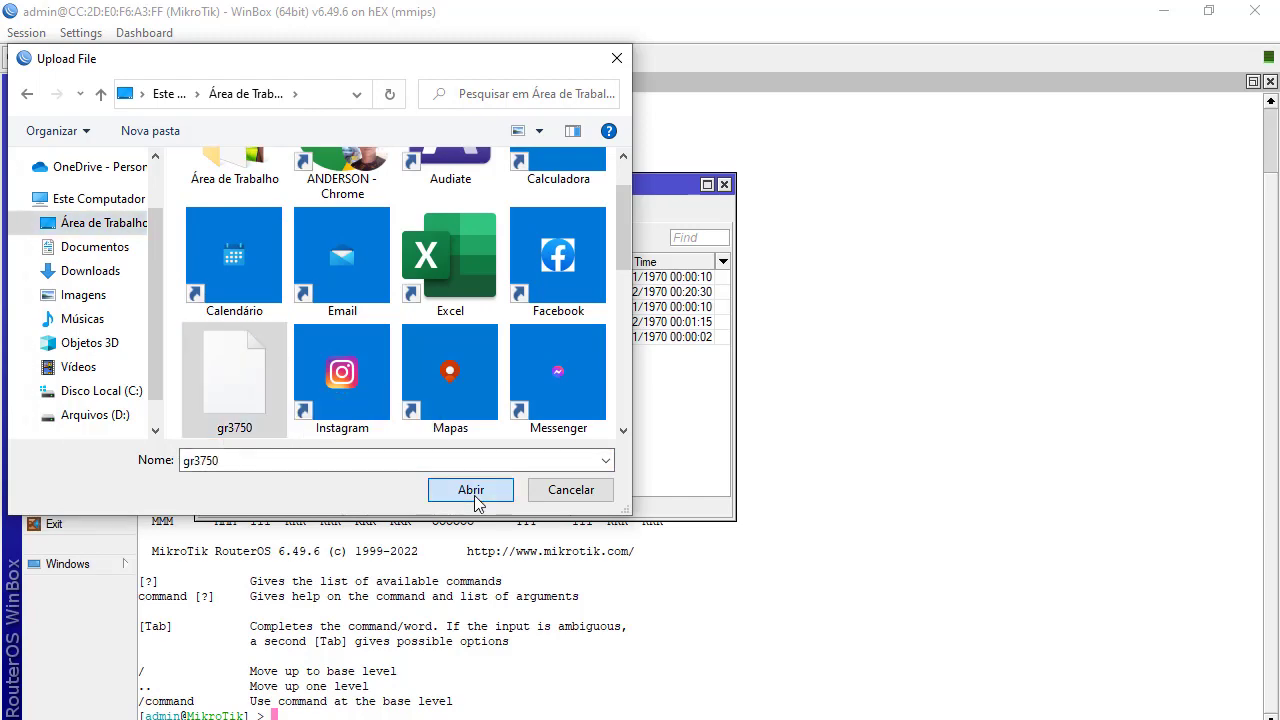
pyautogui.click(471, 492)
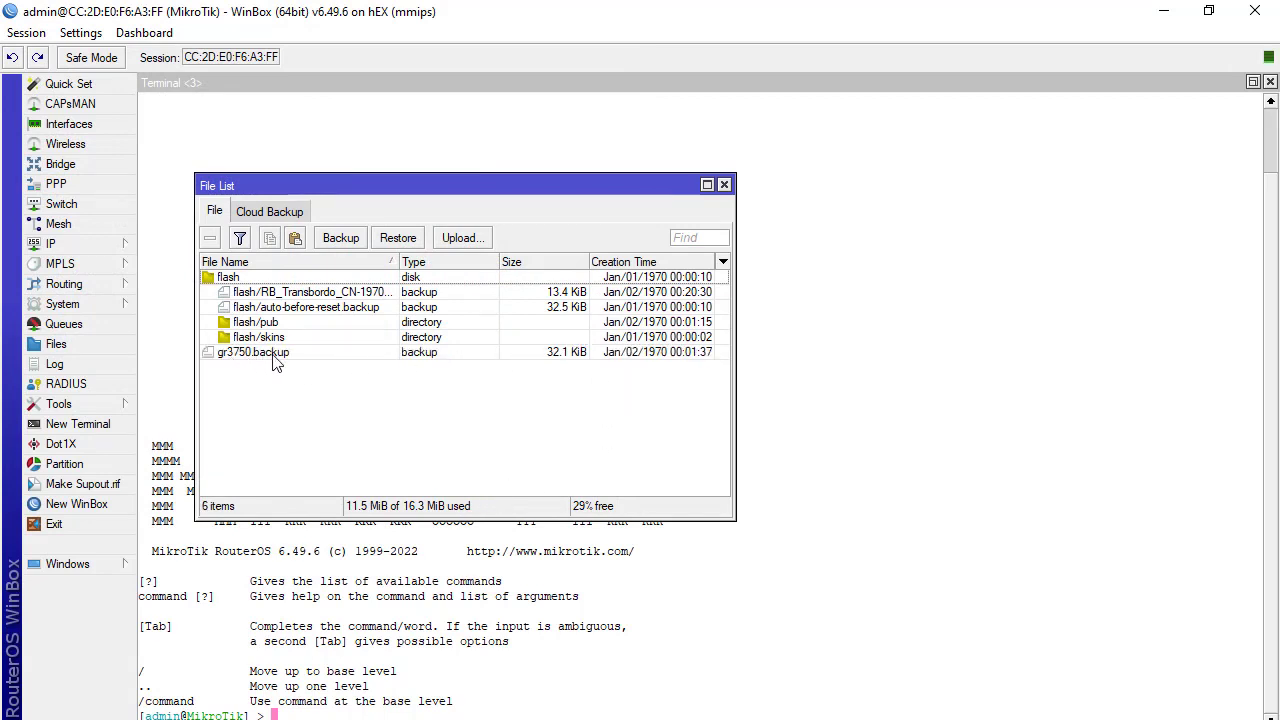
# Restore the router from gr3750.backup with an empty password and confirm the reboot
pyautogui.click(313, 358)
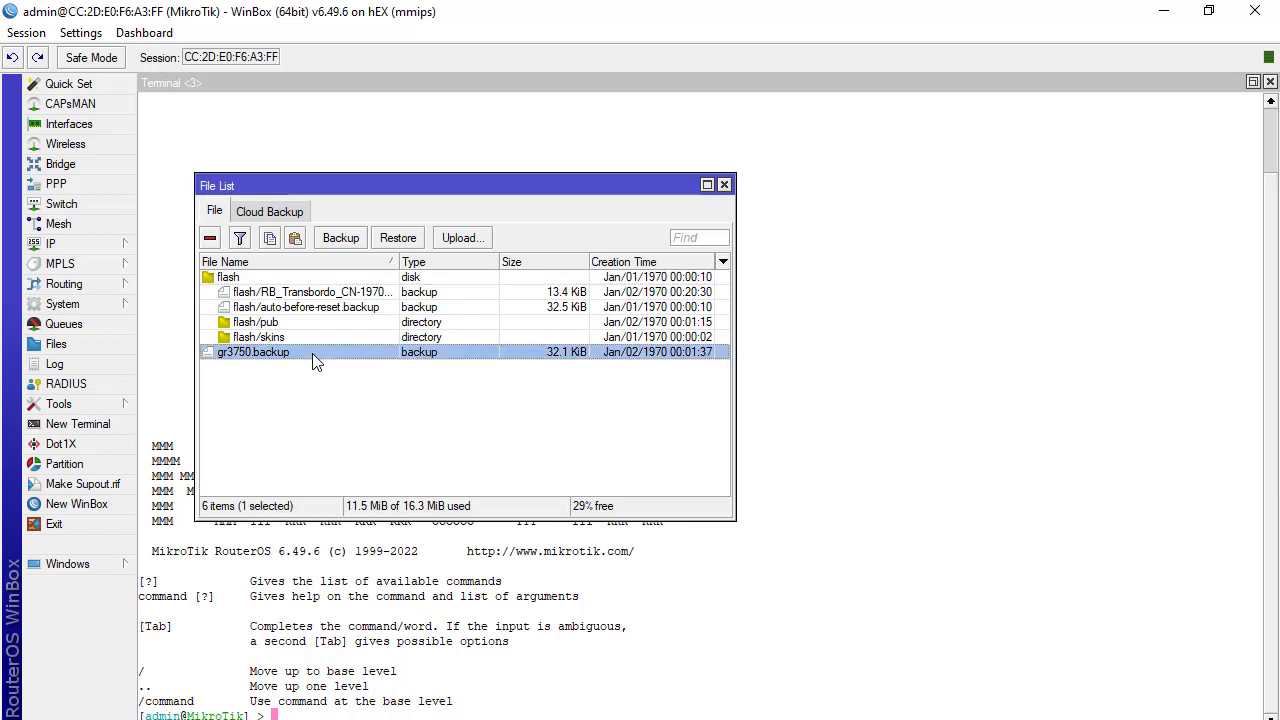
pyautogui.click(399, 238)
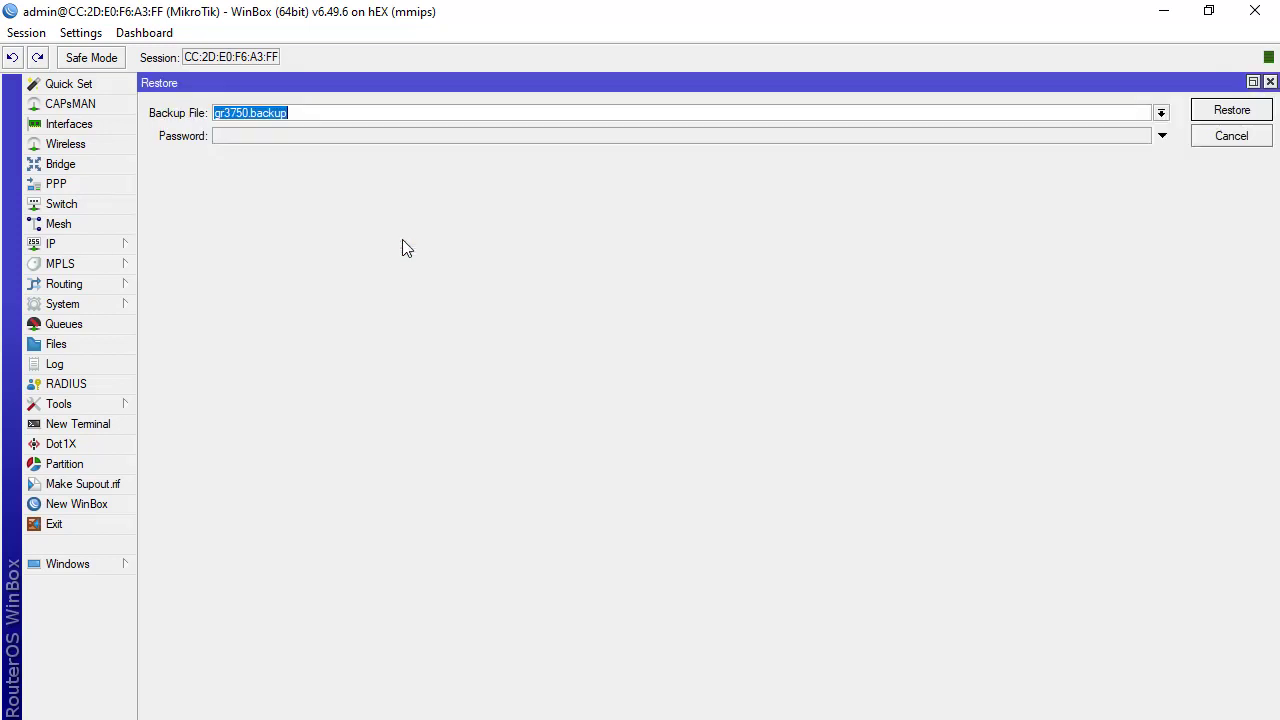
pyautogui.click(293, 141)
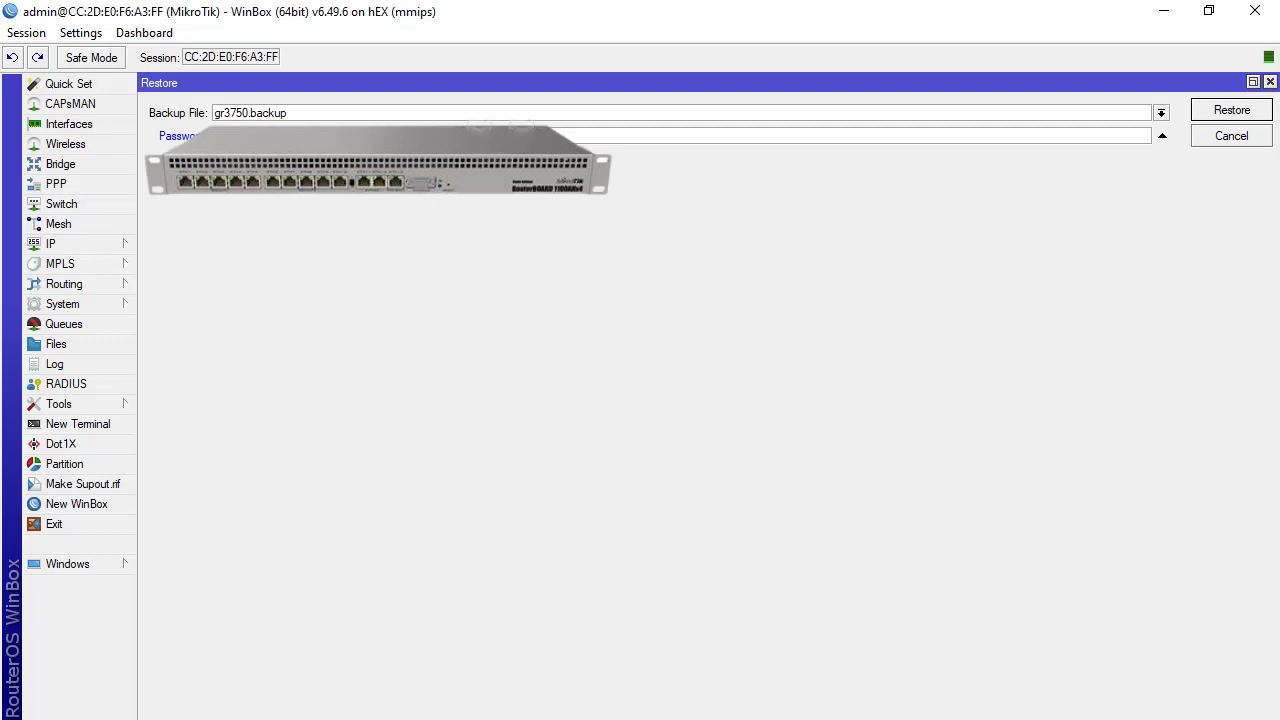
pyautogui.click(1227, 113)
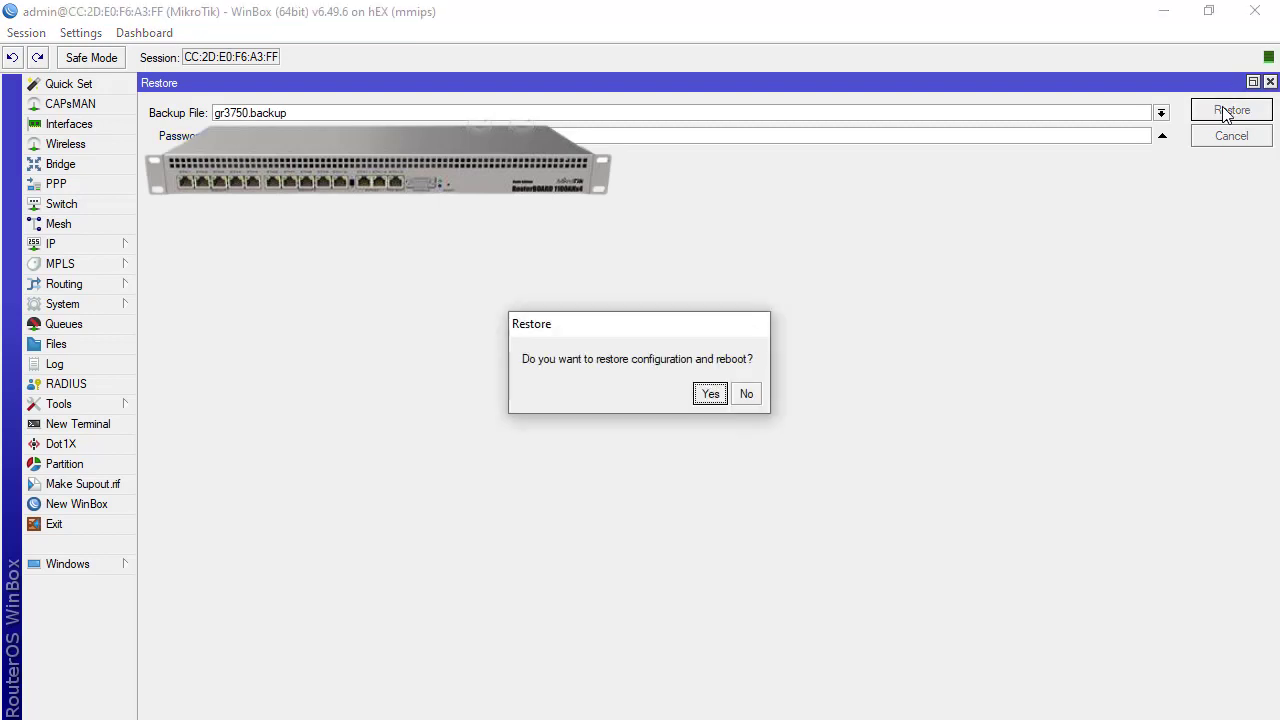
pyautogui.click(720, 395)
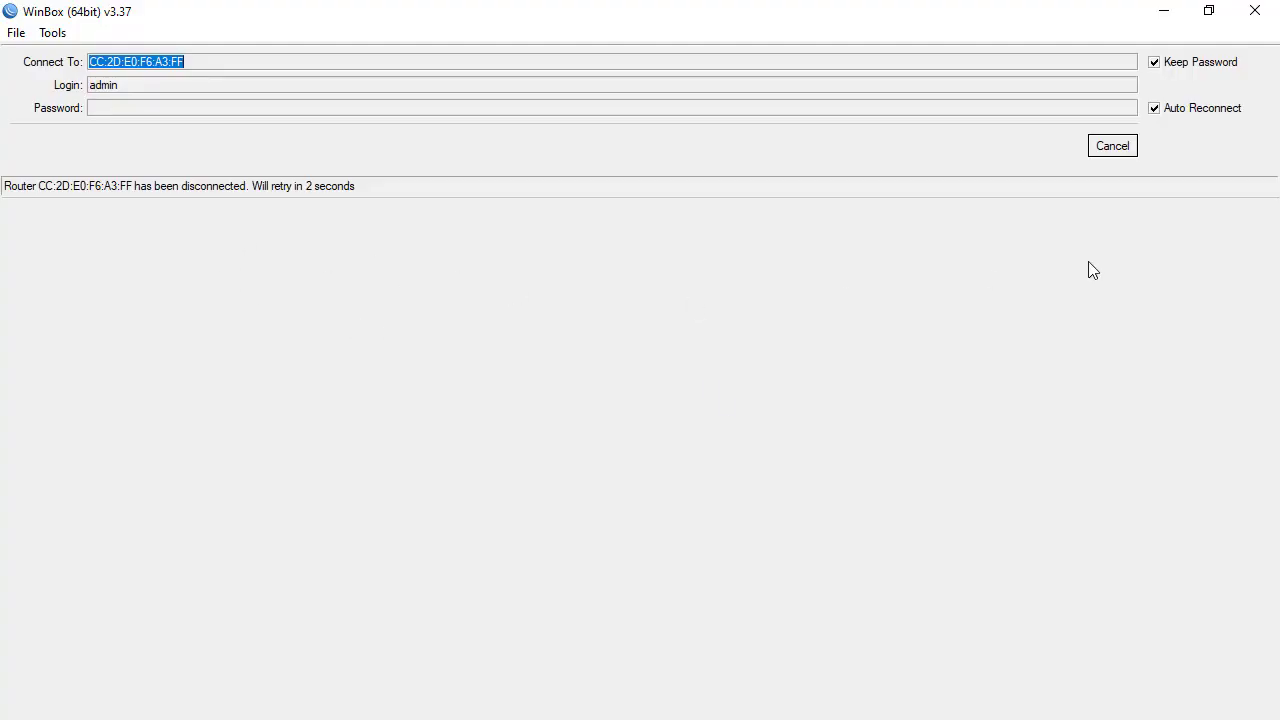
# Cancel the auto-retry, clear the old address and login, and enter the restored username and password
pyautogui.click(1116, 152)
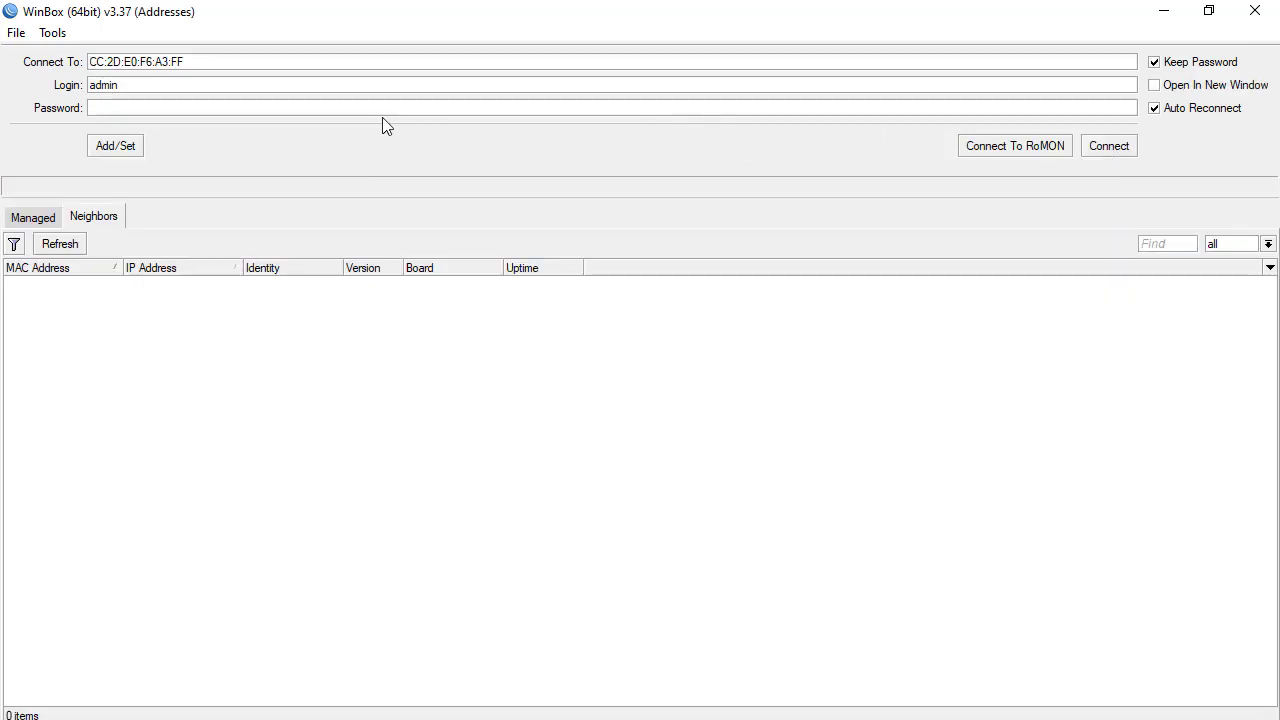
pyautogui.click(324, 85)
pyautogui.press('BackSpace')
pyautogui.press('BackSpace')
pyautogui.press('BackSpace')
pyautogui.press('BackSpace')
pyautogui.press('BackSpace')
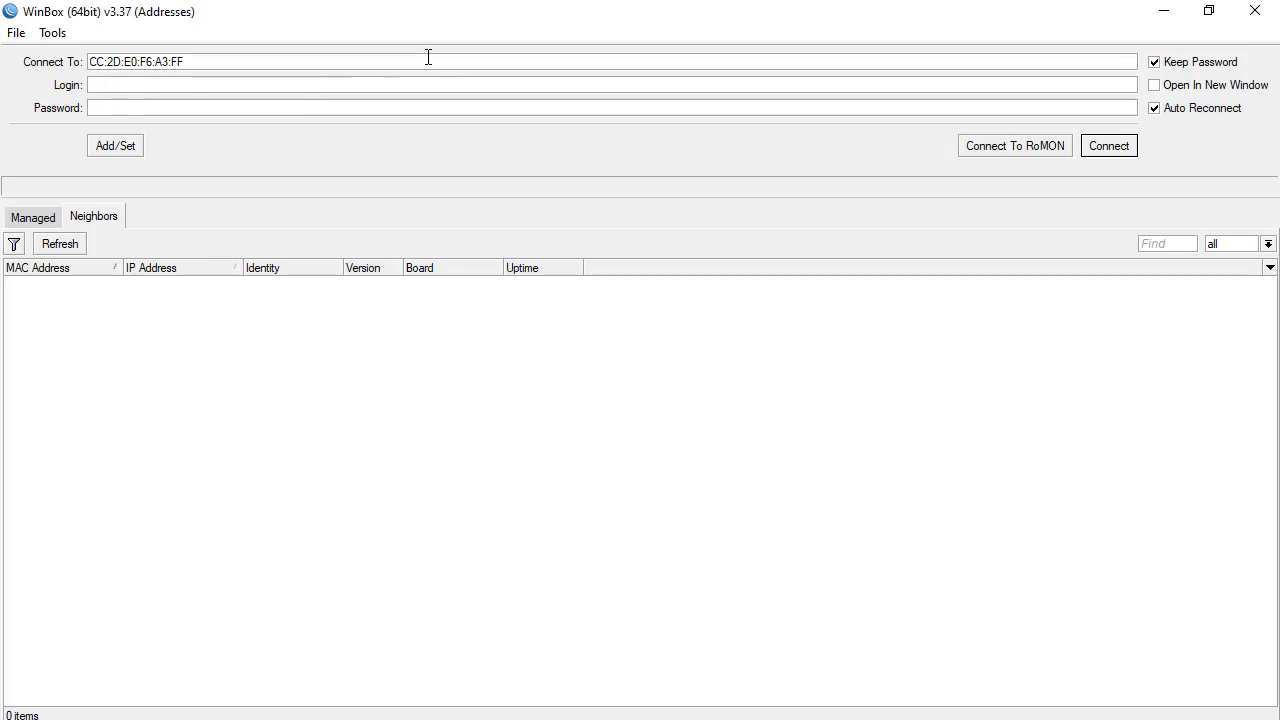
pyautogui.press('BackSpace')
pyautogui.press('BackSpace')
pyautogui.press('BackSpace')
pyautogui.press('BackSpace')
pyautogui.press('BackSpace')
pyautogui.press('BackSpace')
pyautogui.press('BackSpace')
pyautogui.press('BackSpace')
pyautogui.press('BackSpace')
pyautogui.press('BackSpace')
pyautogui.press('BackSpace')
pyautogui.press('BackSpace')
pyautogui.press('BackSpace')
pyautogui.press('BackSpace')
pyautogui.press('BackSpace')
pyautogui.press('BackSpace')
pyautogui.press('BackSpace')
pyautogui.write('a')
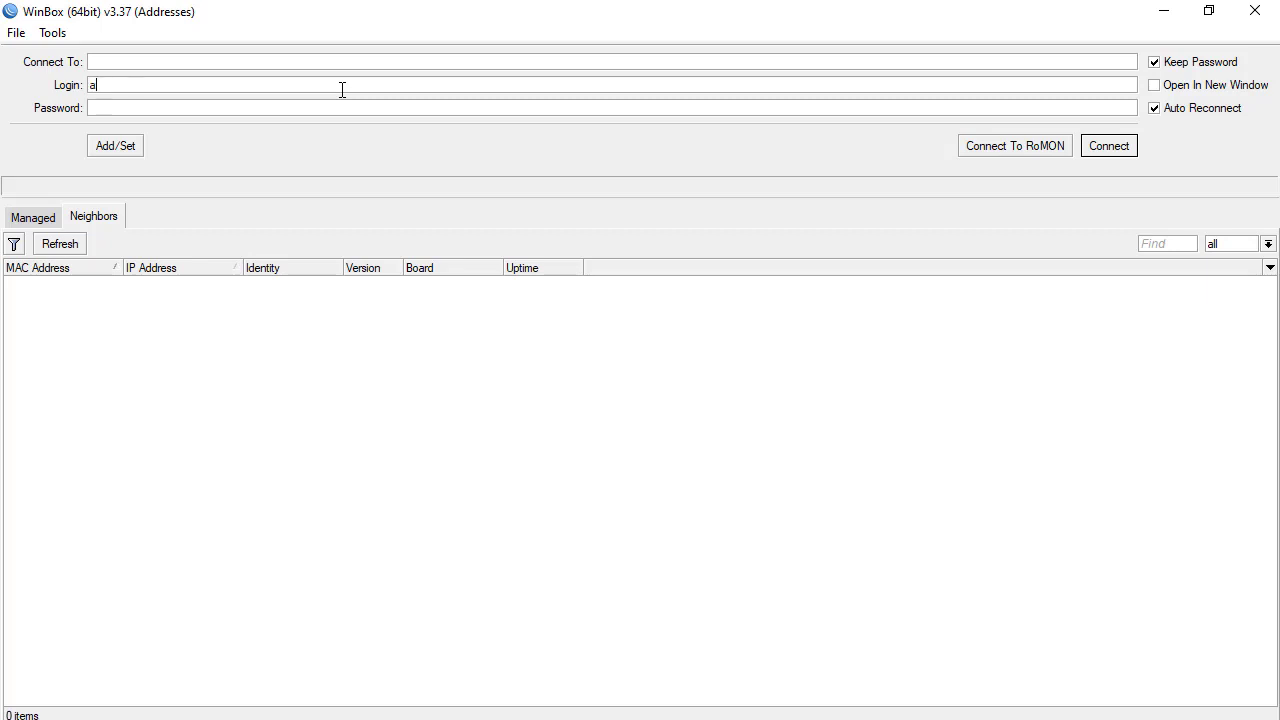
pyautogui.write('ndersondknet********')
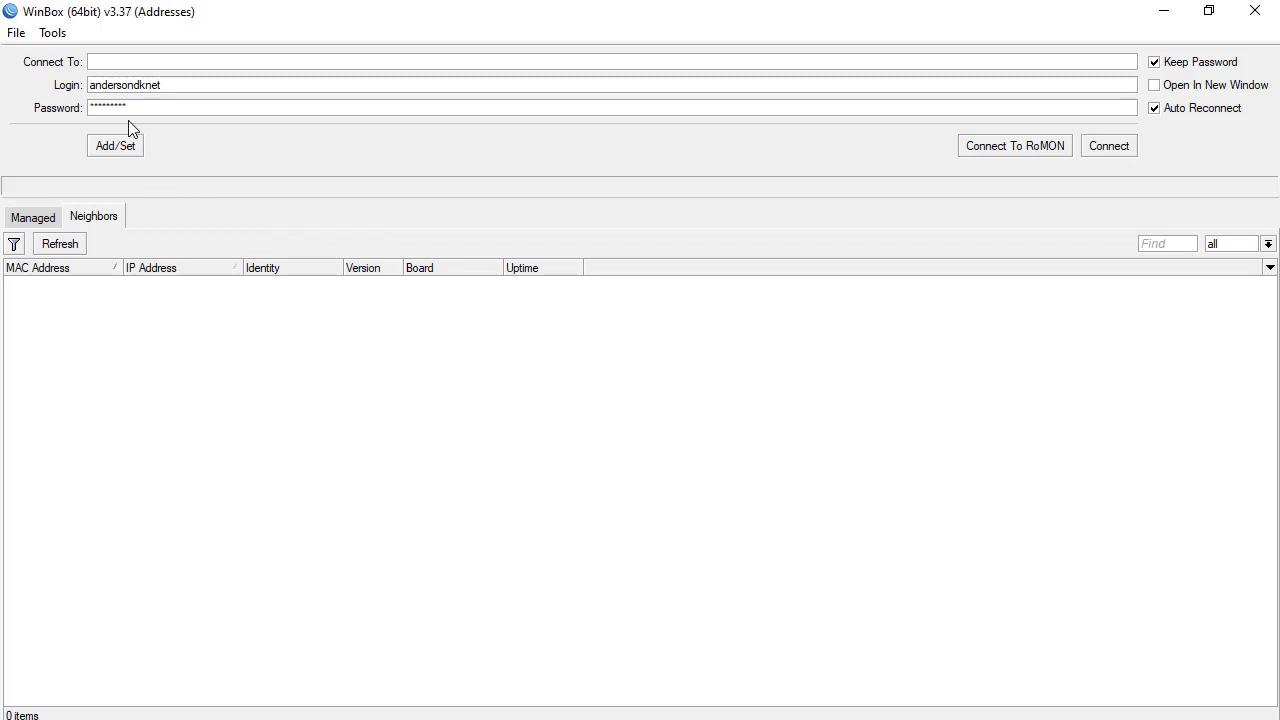
pyautogui.click(136, 64)
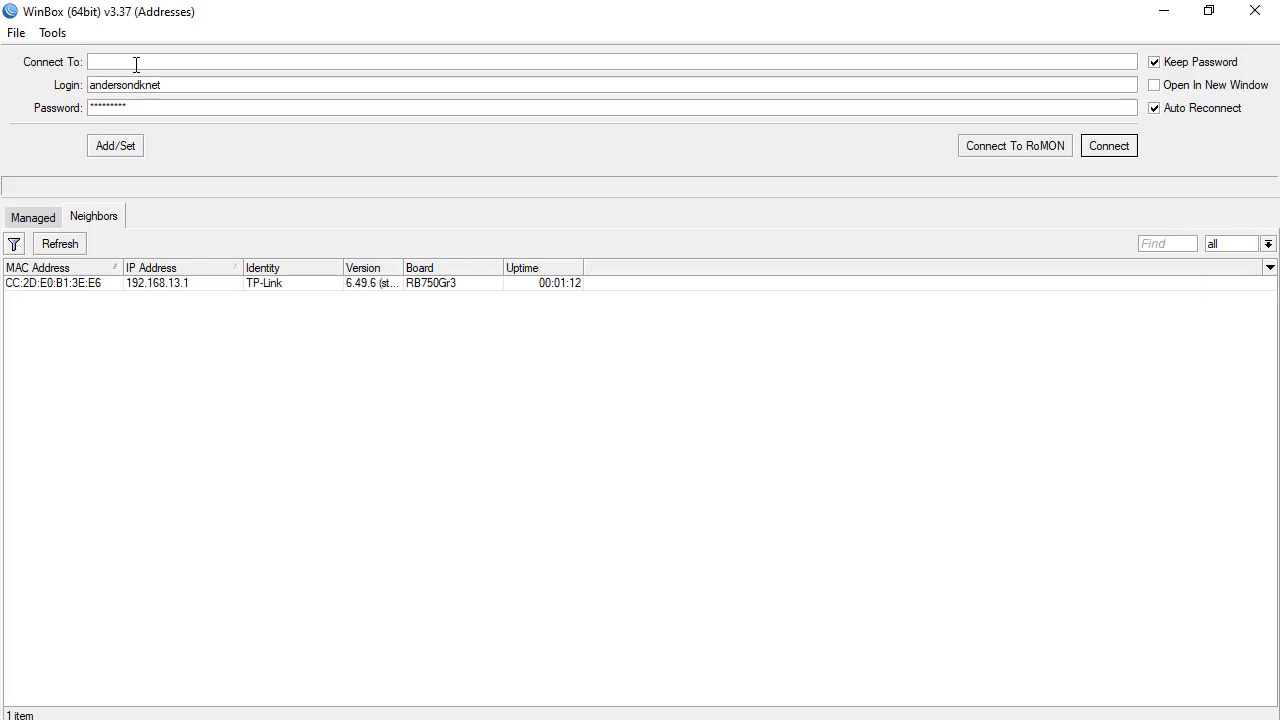
# Connect to the restored TP-Link router via neighbor CC:2D:E0:B1:3E:E6
pyautogui.click(64, 285)
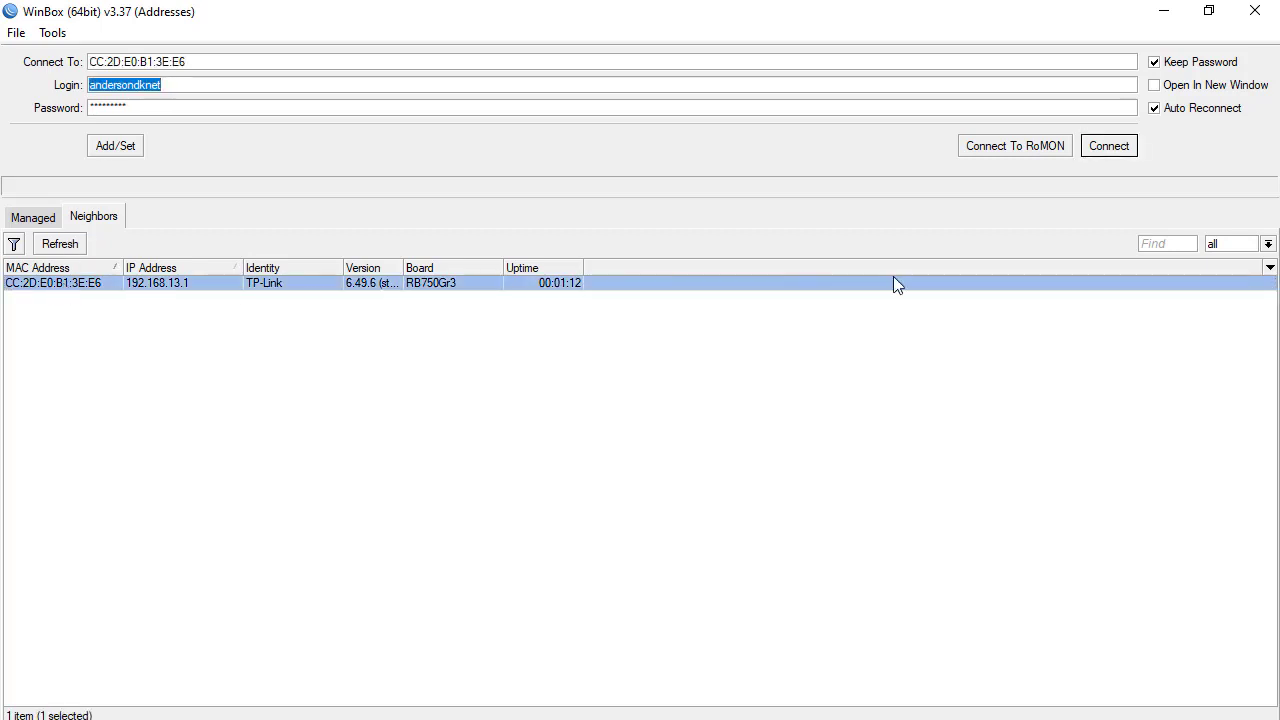
pyautogui.click(1100, 147)
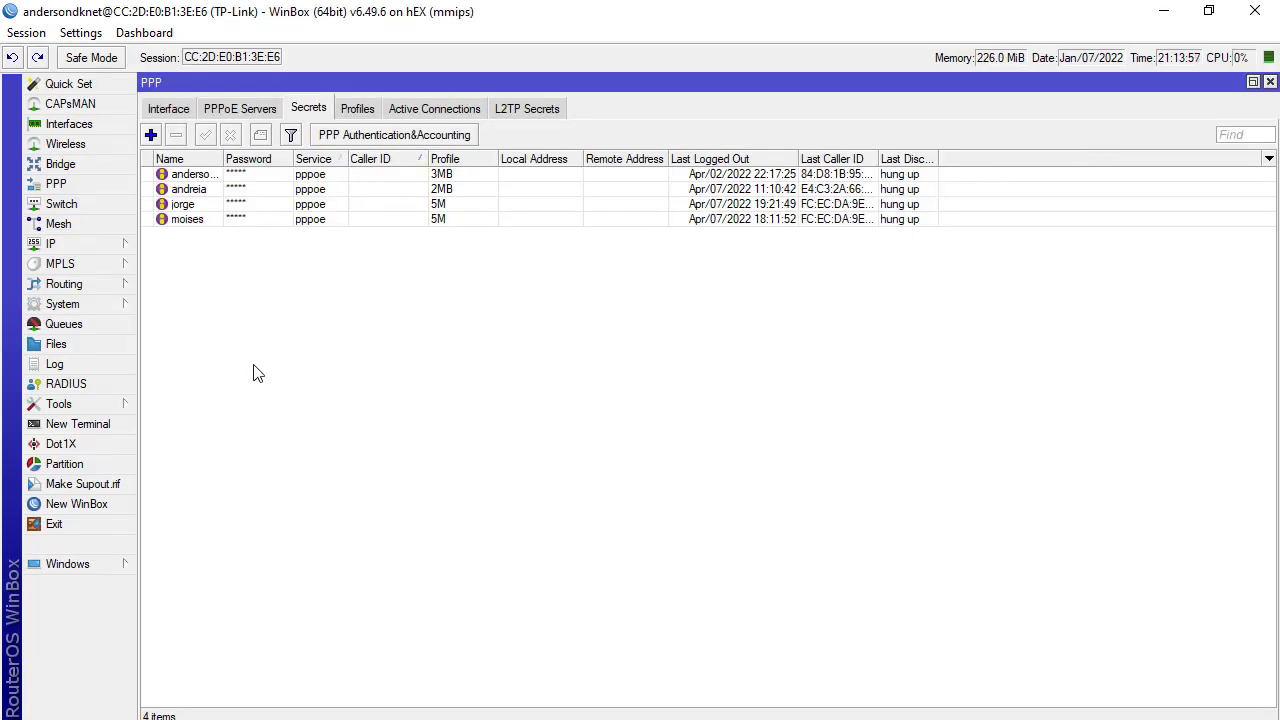
# Review the restored PPP profiles and the configured PPPoE servers
pyautogui.click(358, 110)
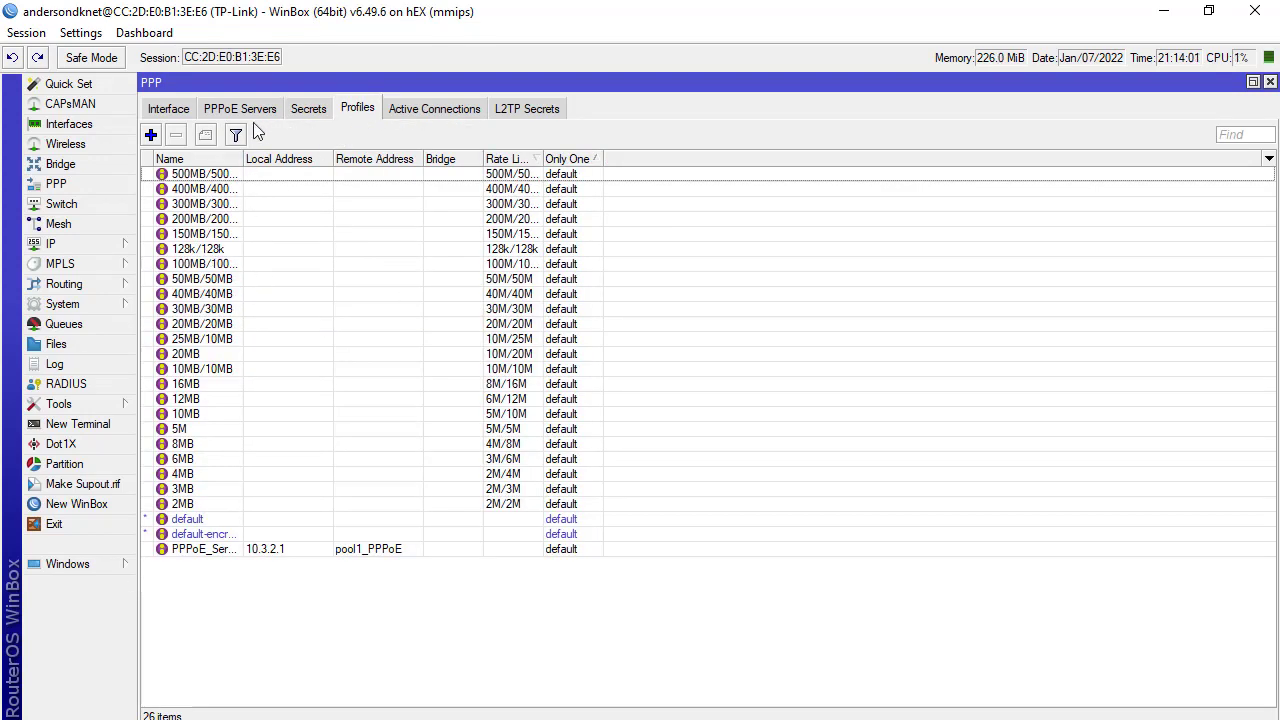
pyautogui.click(228, 110)
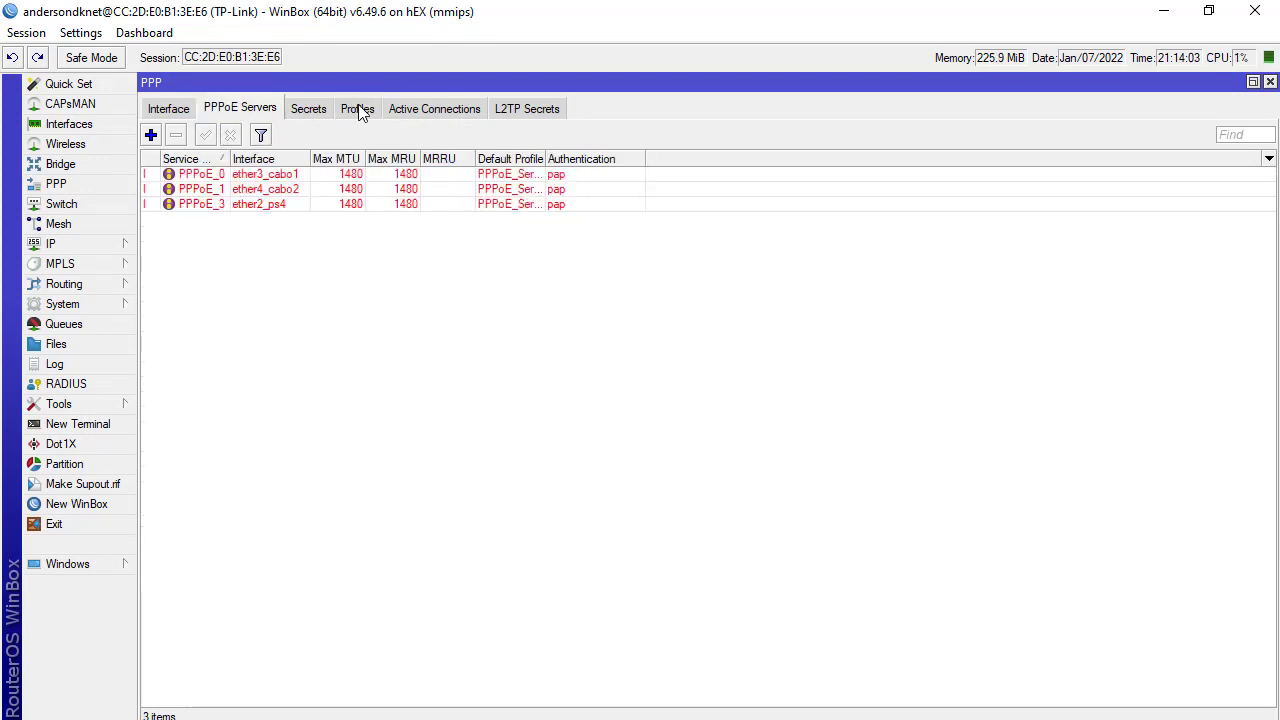
pyautogui.click(361, 109)
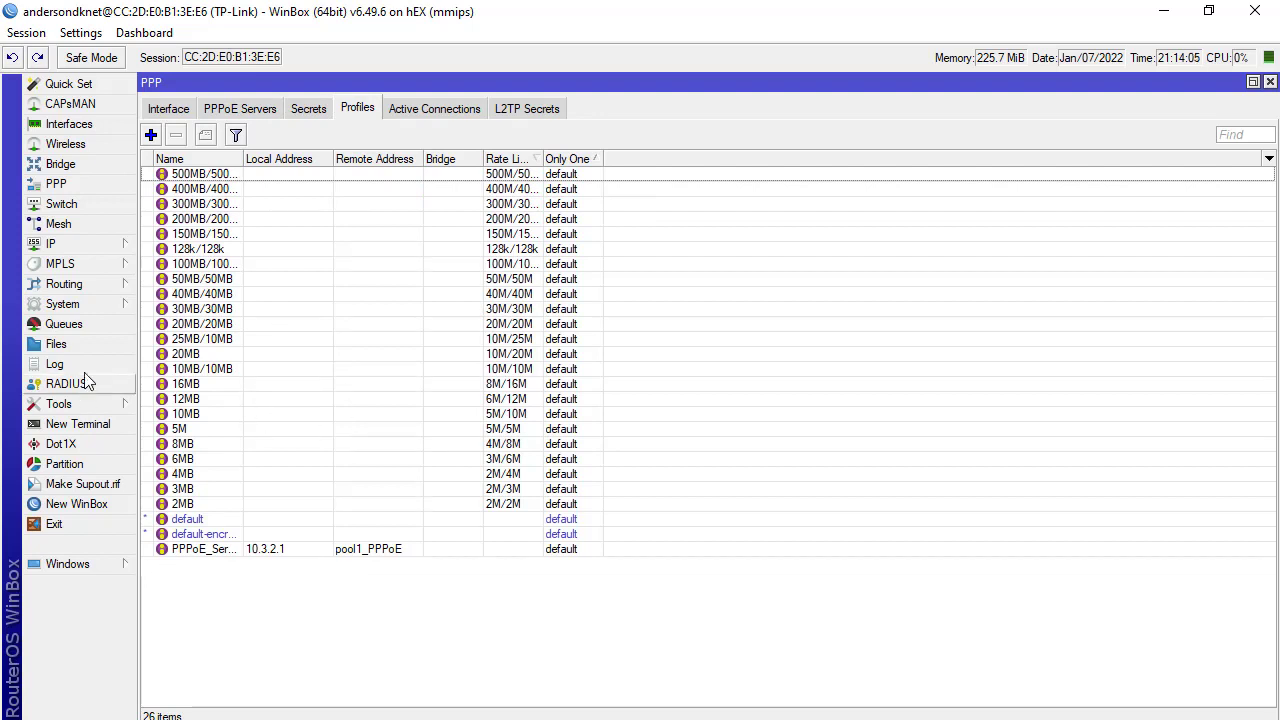
# Check the DHCP Server networks 192.168.13.0/24 and 192.168.100.0/24, then return to PPP
pyautogui.moveTo(76, 249)
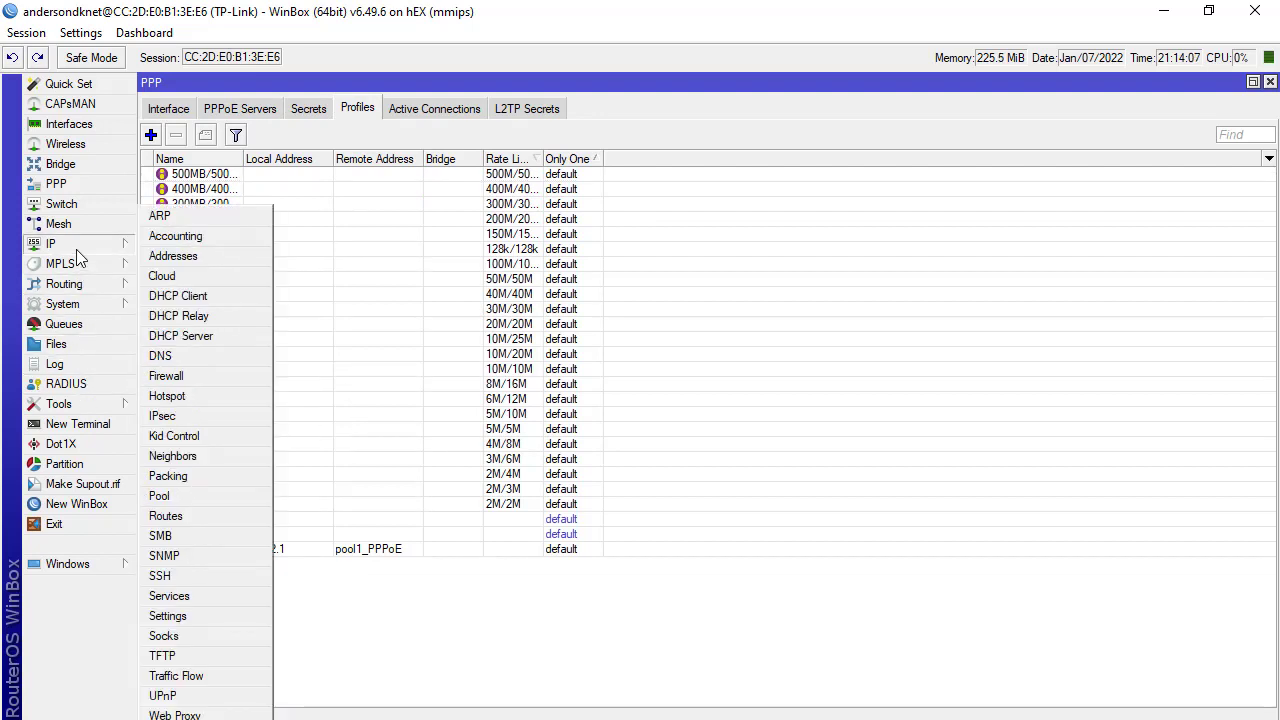
pyautogui.click(165, 338)
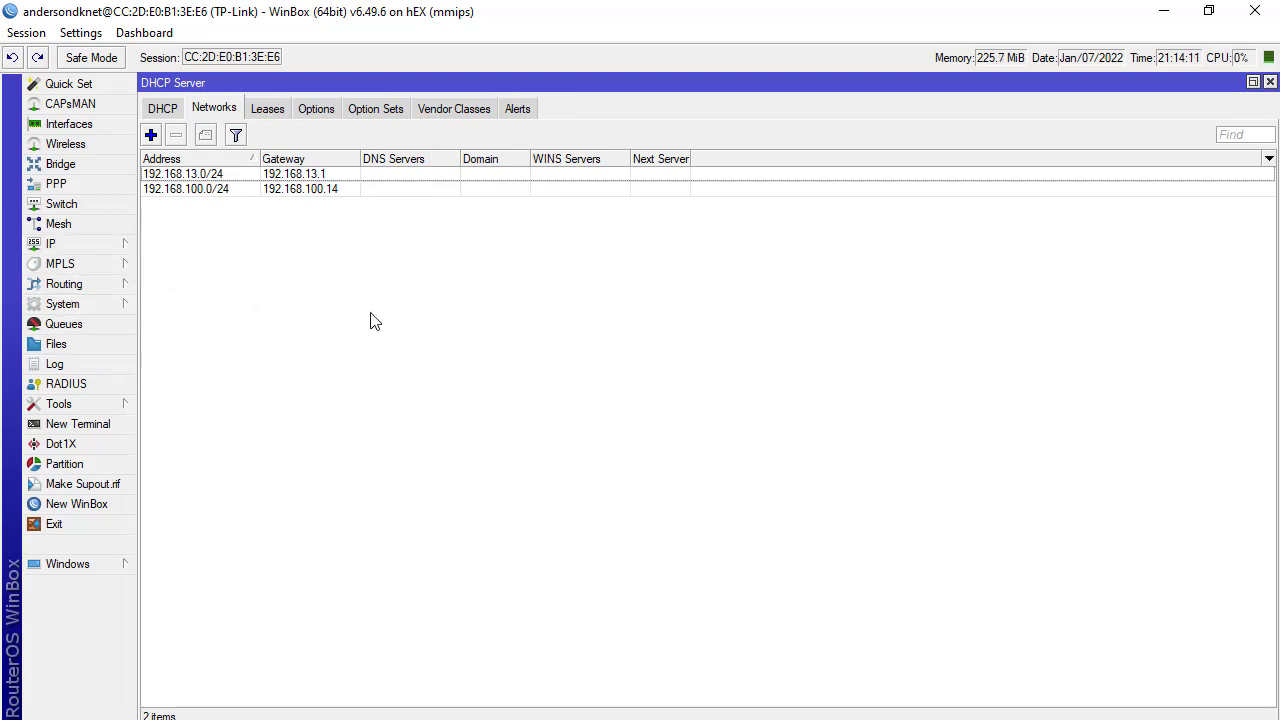
pyautogui.click(84, 189)
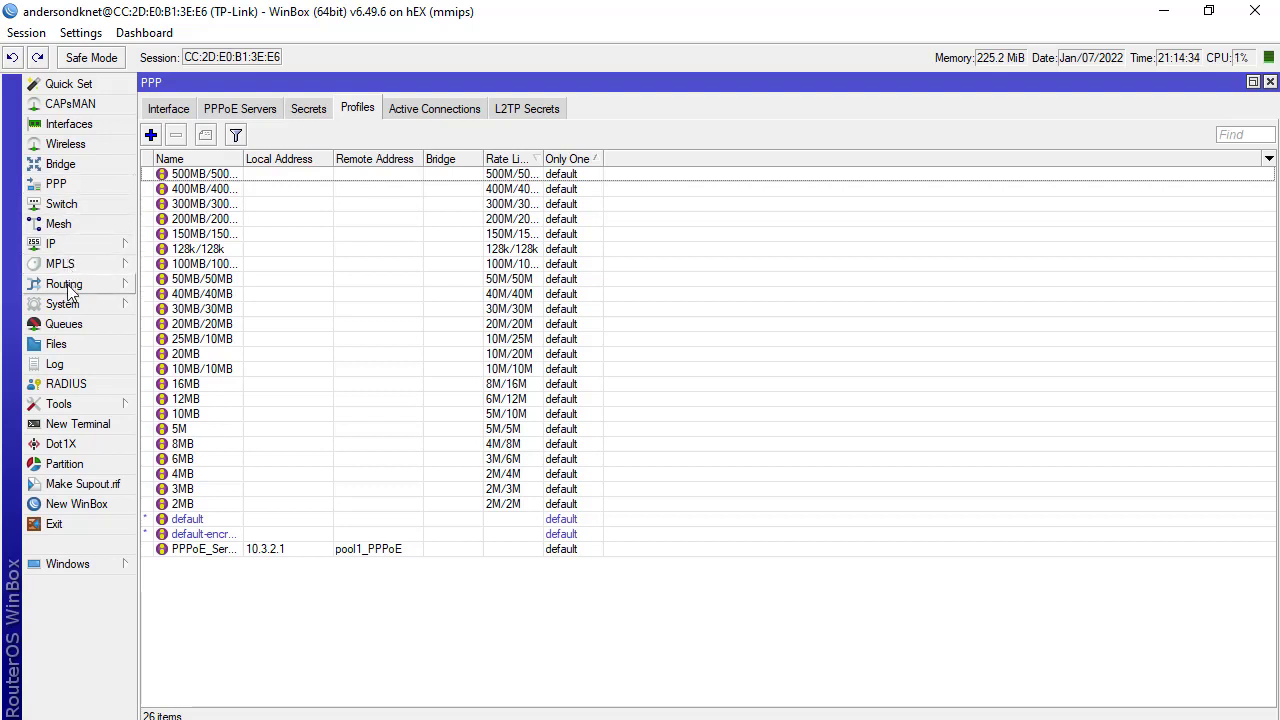
# List the interfaces to confirm ether1_link through ether5_lan and their traffic
pyautogui.click(75, 128)
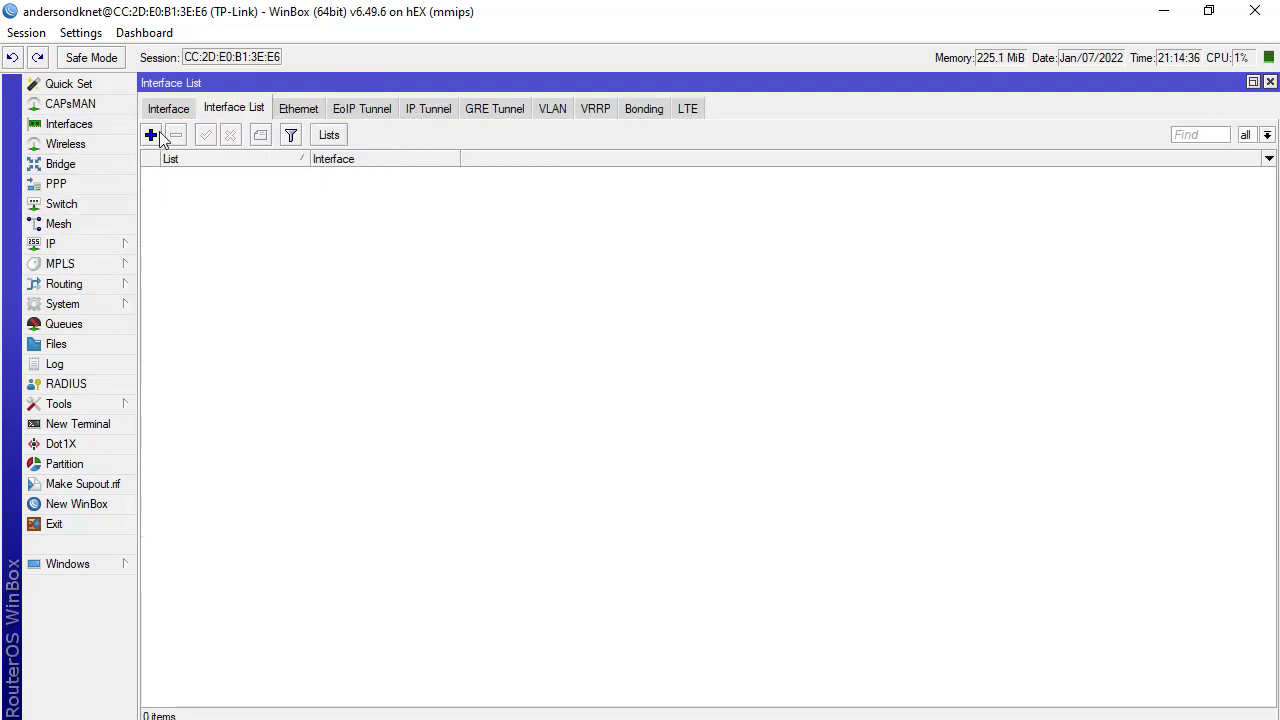
pyautogui.click(168, 110)
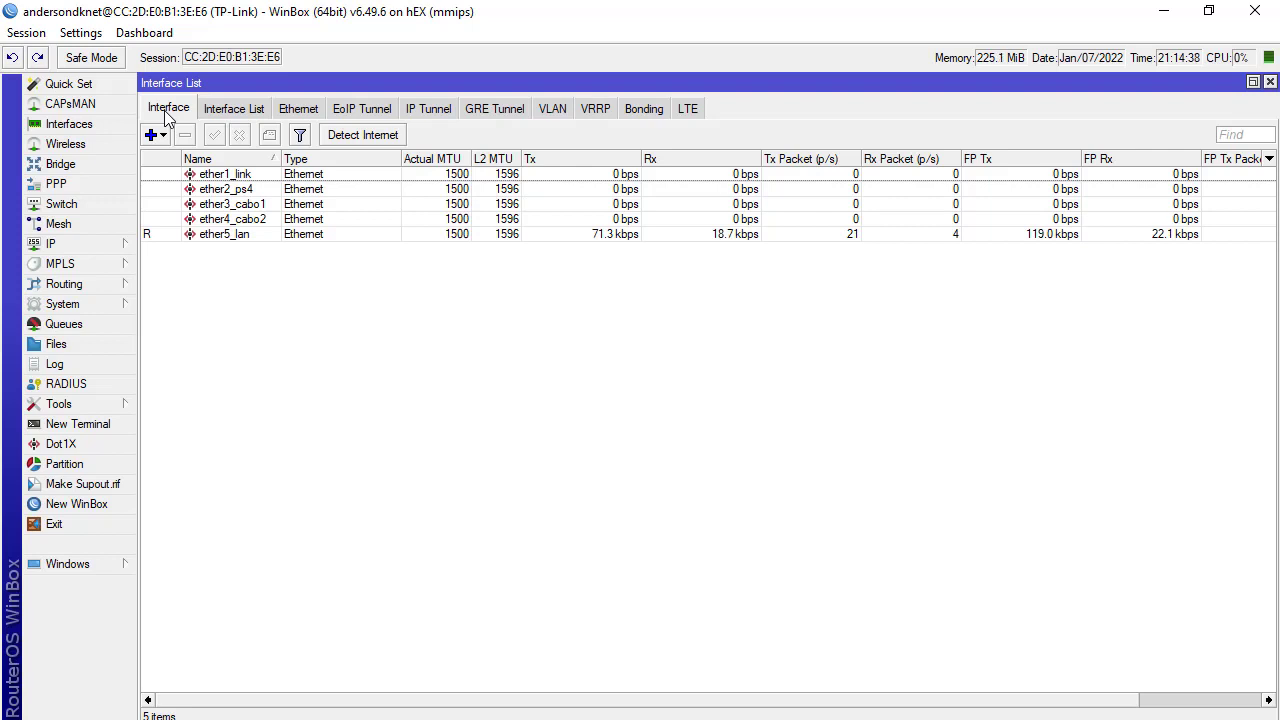